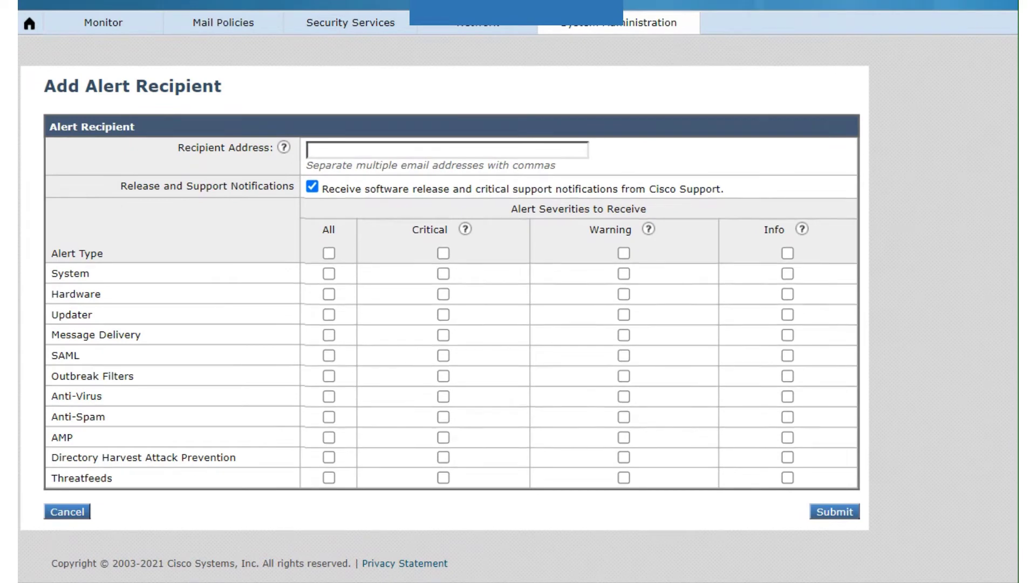
- Enter two comma-separated test recipient addresses and untick Release and Support Notifications
{"action": "left_click", "coordinate": [447, 150]}
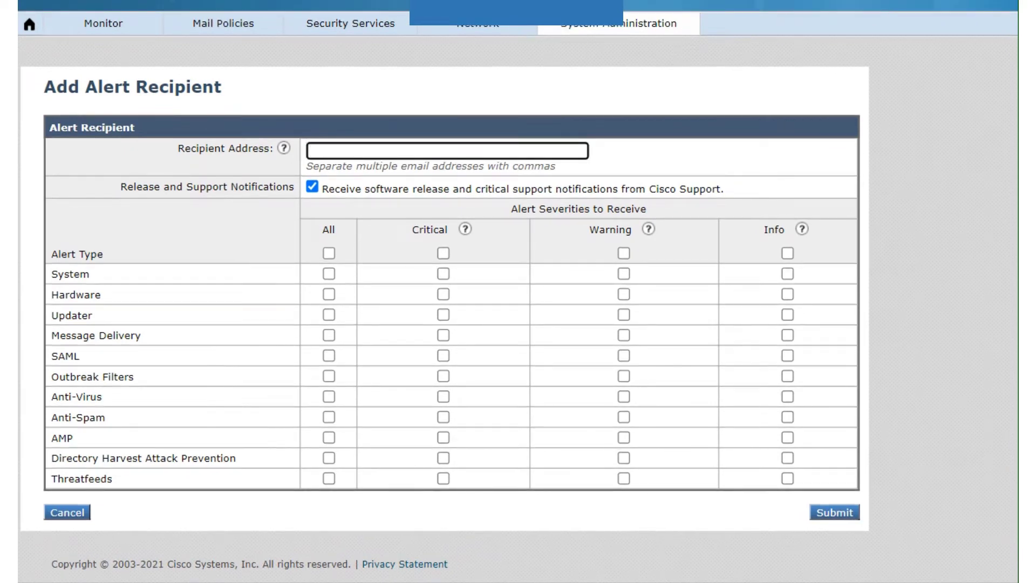
{"action": "type", "text": "a@test.com,b@test.com"}
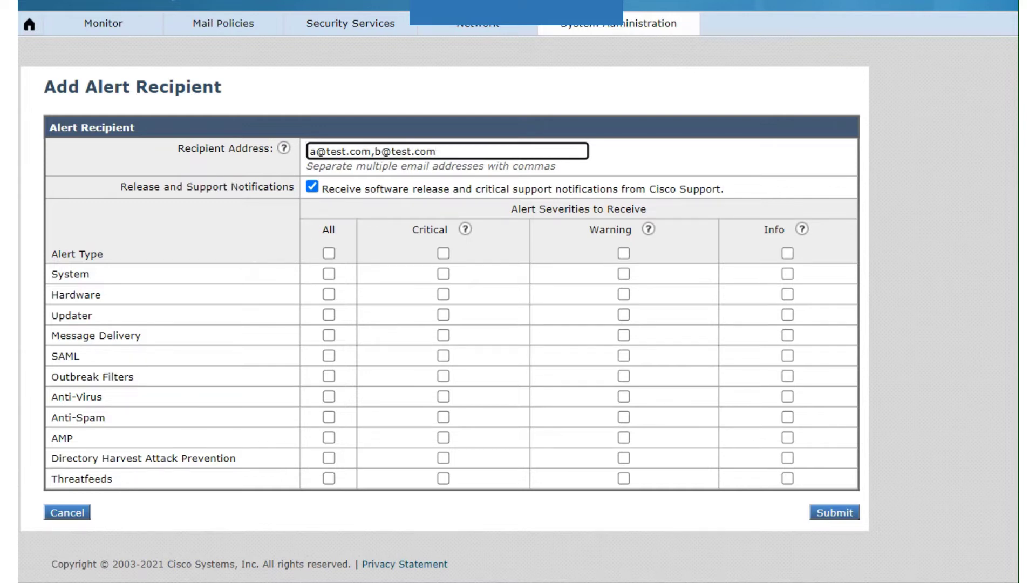
{"action": "left_click_drag", "start_coordinate": [306, 166], "coordinate": [556, 165]}
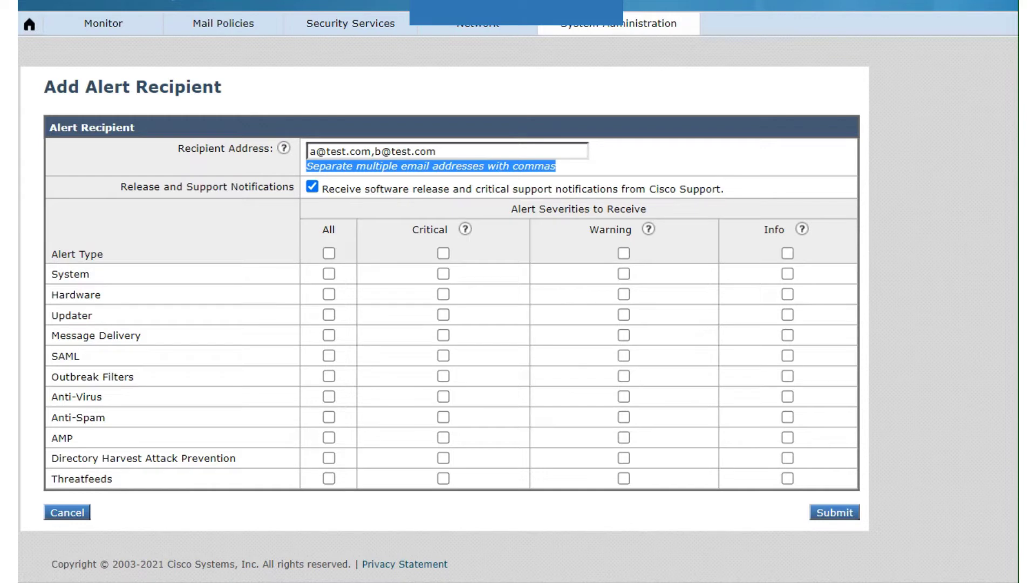
{"action": "left_click", "coordinate": [312, 186]}
- Try the all-severity checkboxes on and off, leaving no alert types selected
{"action": "left_click", "coordinate": [316, 151]}
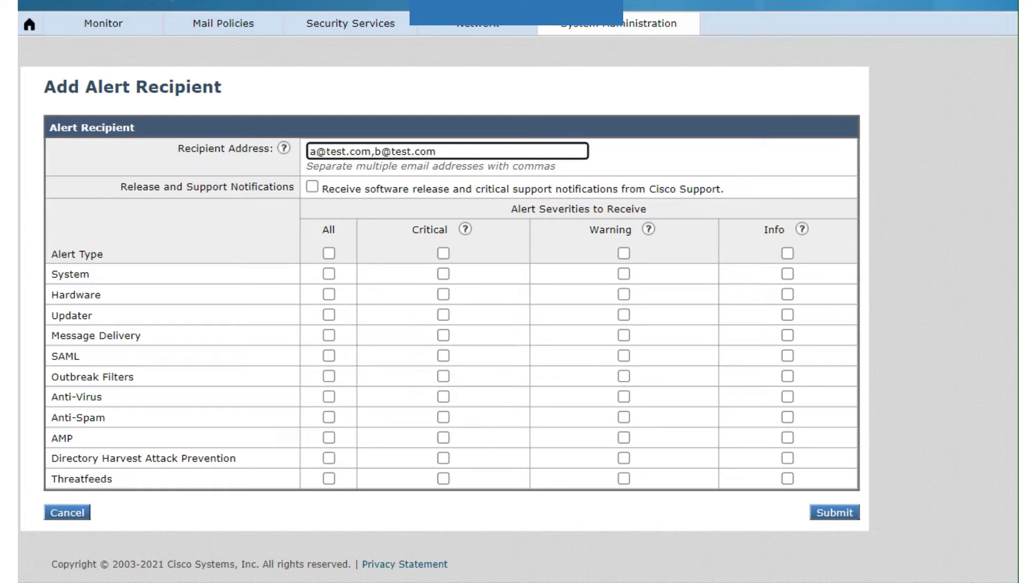
{"action": "left_click", "coordinate": [374, 151]}
{"action": "left_click", "coordinate": [329, 253]}
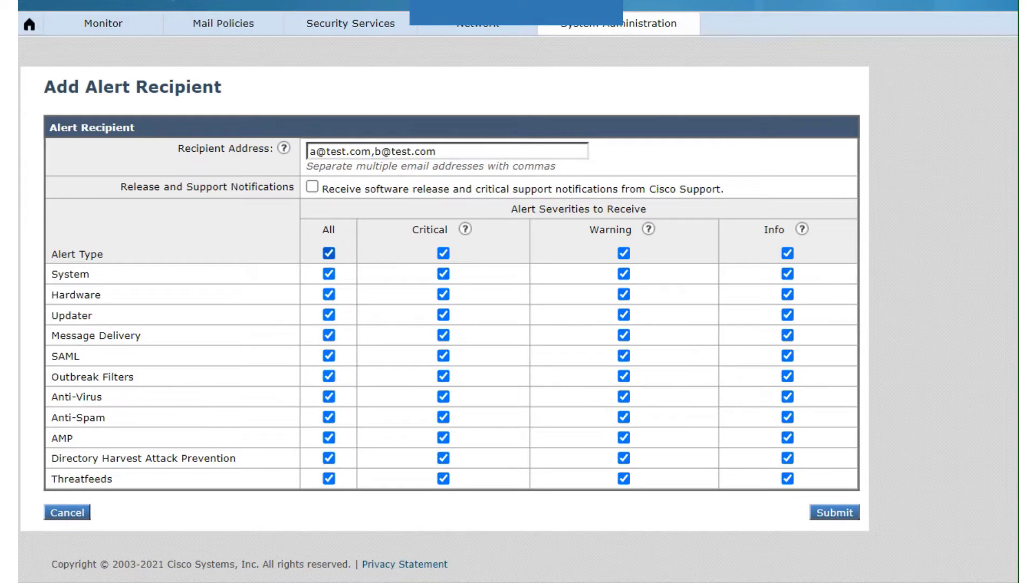
{"action": "left_click", "coordinate": [329, 253]}
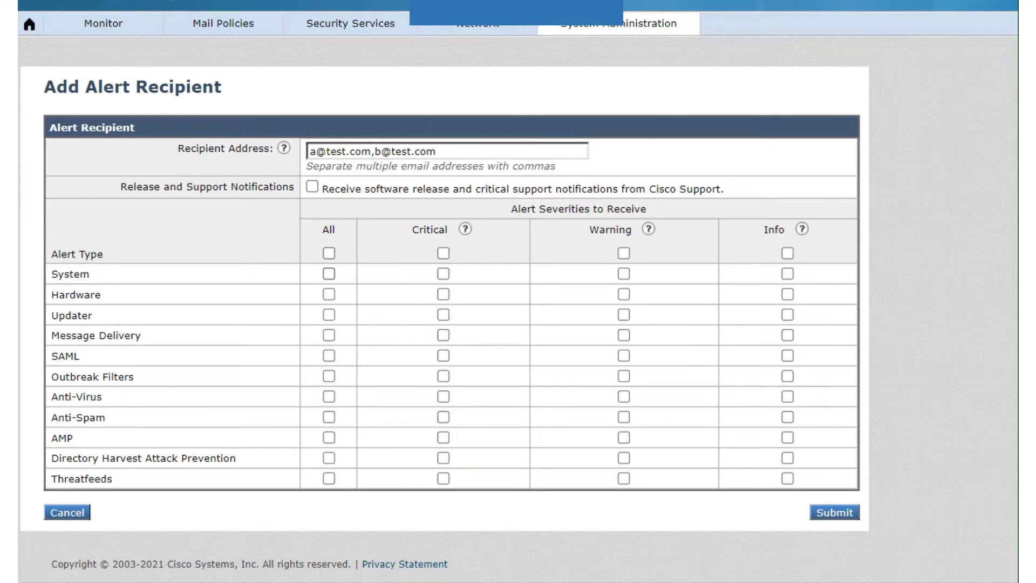
{"action": "left_click", "coordinate": [329, 274]}
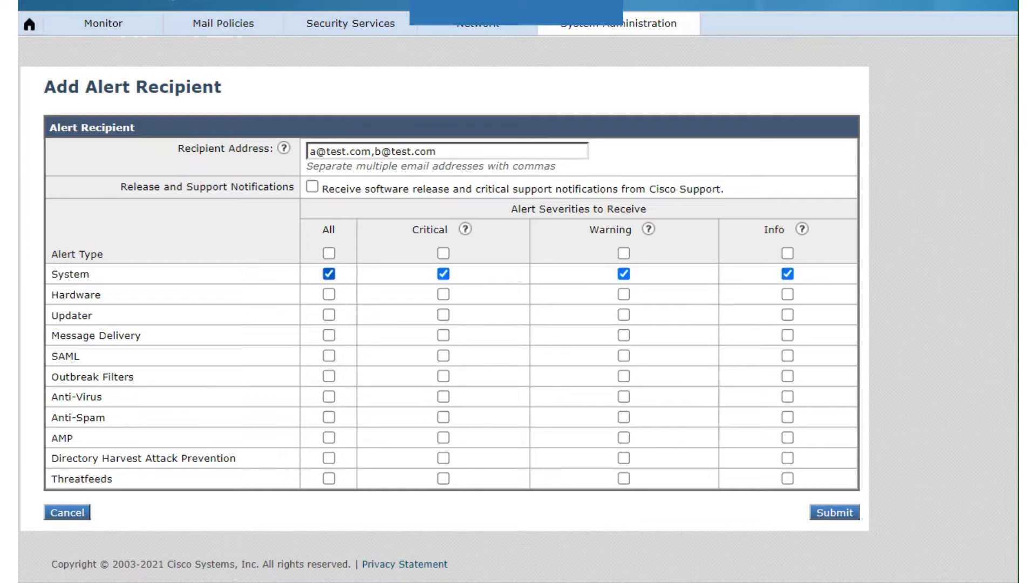
{"action": "double_click", "coordinate": [429, 229]}
{"action": "double_click", "coordinate": [610, 230]}
{"action": "double_click", "coordinate": [774, 229]}
{"action": "left_click", "coordinate": [329, 273]}
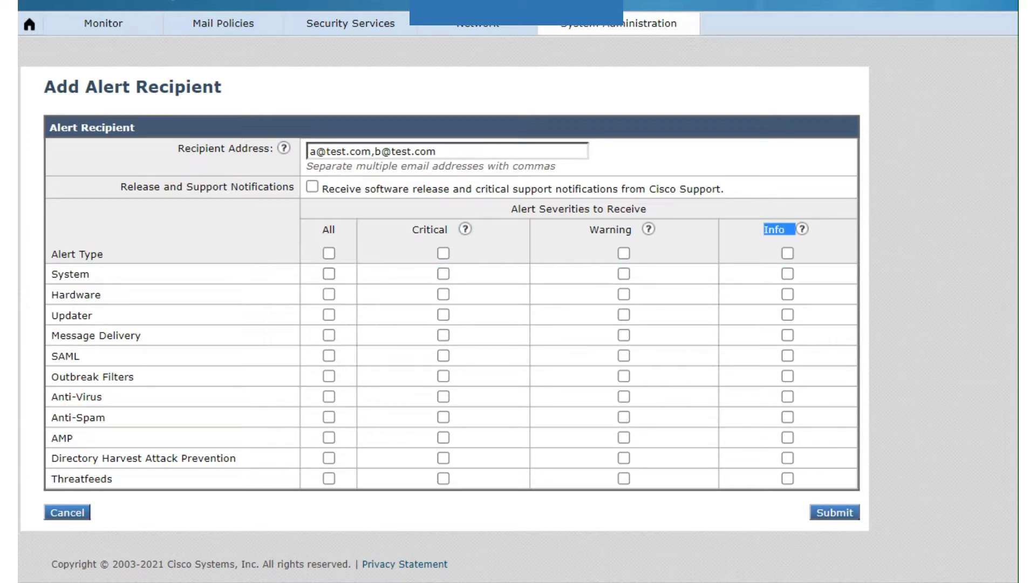
- Select Critical-only alerts for System, Hardware, Message Delivery and Anti-Virus
{"action": "left_click", "coordinate": [443, 274]}
{"action": "left_click", "coordinate": [443, 294]}
{"action": "left_click", "coordinate": [443, 336]}
{"action": "left_click", "coordinate": [443, 417]}
- Tick Critical Anti-Spam alerts, then note the newest top alert is Critical, class System
{"action": "left_click", "coordinate": [443, 397]}
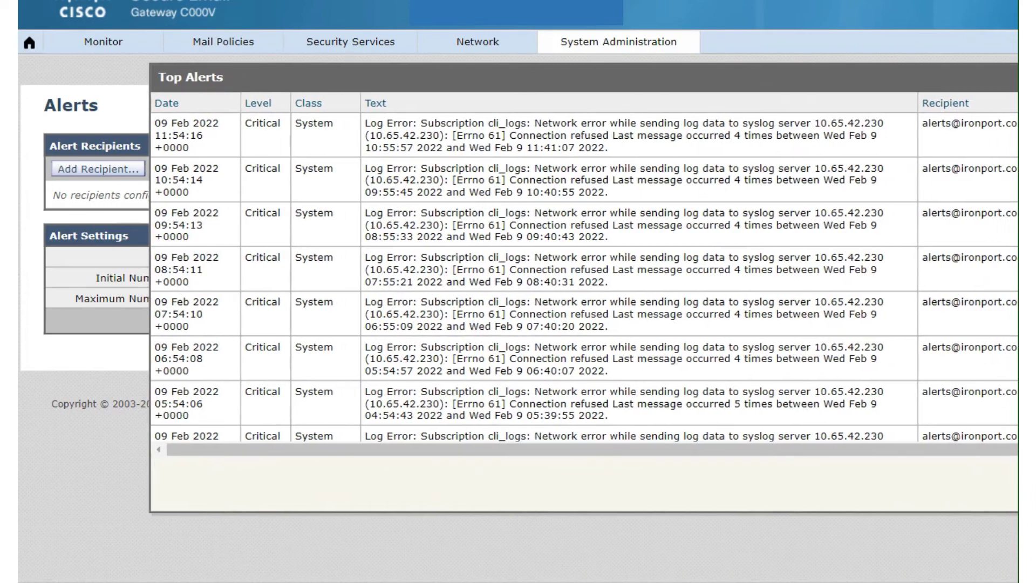
{"action": "scroll", "coordinate": [585, 277], "scroll_direction": "down", "scroll_amount": 3}
{"action": "scroll", "coordinate": [585, 277], "scroll_direction": "up", "scroll_amount": 3}
{"action": "left_click_drag", "start_coordinate": [282, 123], "coordinate": [245, 123]}
{"action": "left_click_drag", "start_coordinate": [334, 123], "coordinate": [294, 123]}
- Scroll through the Top Alerts list, noting an alert of class AMP
{"action": "scroll", "coordinate": [585, 277], "scroll_direction": "down", "scroll_amount": 20}
{"action": "scroll", "coordinate": [585, 279], "scroll_direction": "down", "scroll_amount": 3}
{"action": "scroll", "coordinate": [585, 279], "scroll_direction": "up", "scroll_amount": 4}
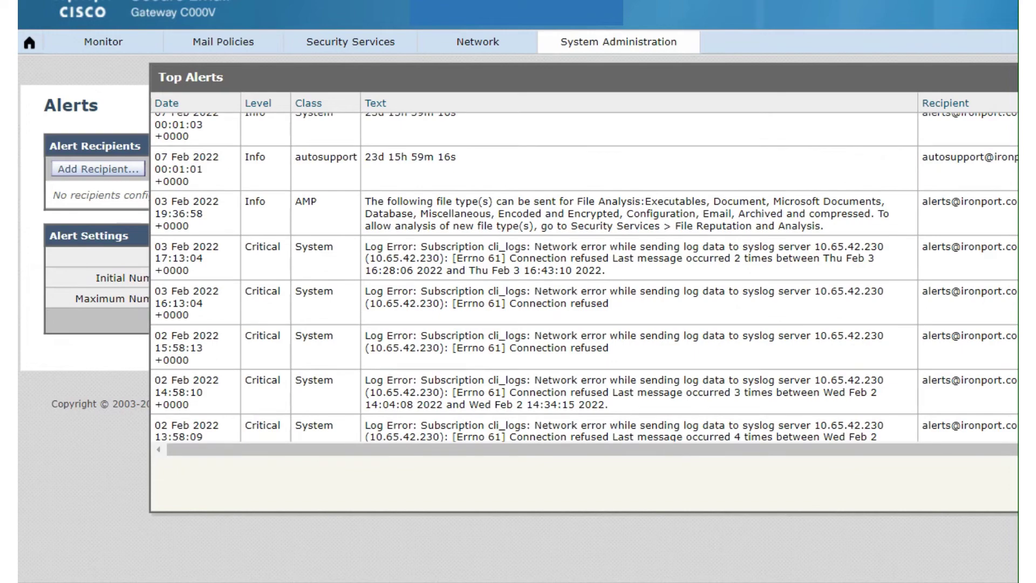
{"action": "left_click_drag", "start_coordinate": [318, 201], "coordinate": [294, 201]}
{"action": "scroll", "coordinate": [585, 277], "scroll_direction": "down", "scroll_amount": 10}
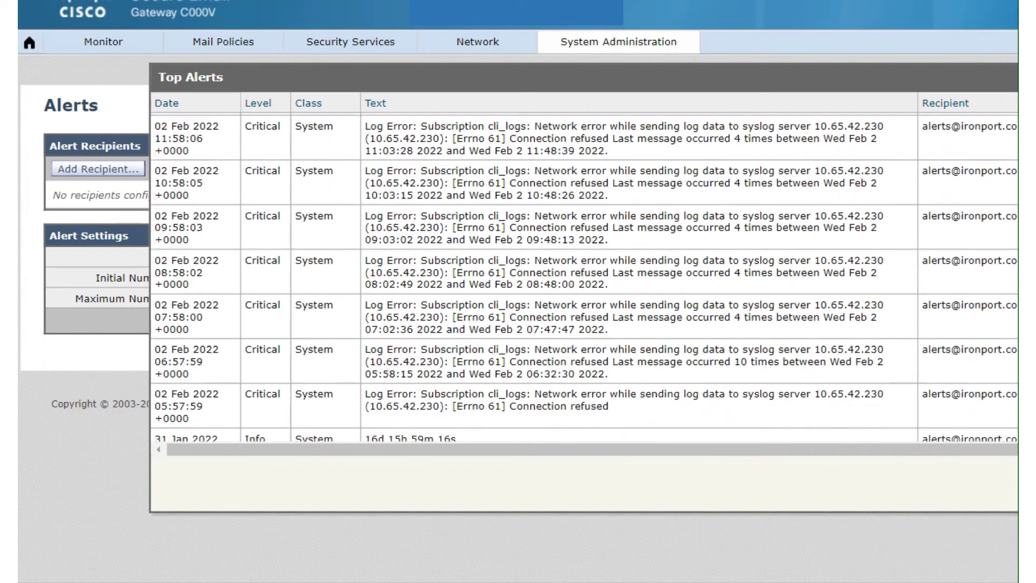
{"action": "scroll", "coordinate": [585, 277], "scroll_direction": "down", "scroll_amount": 10}
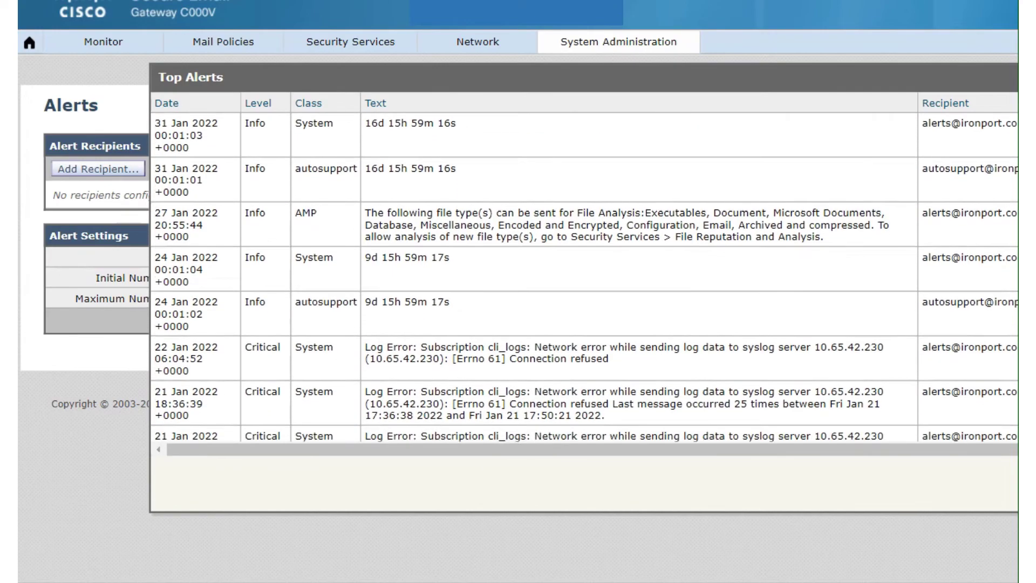
{"action": "scroll", "coordinate": [585, 277], "scroll_direction": "down", "scroll_amount": 10}
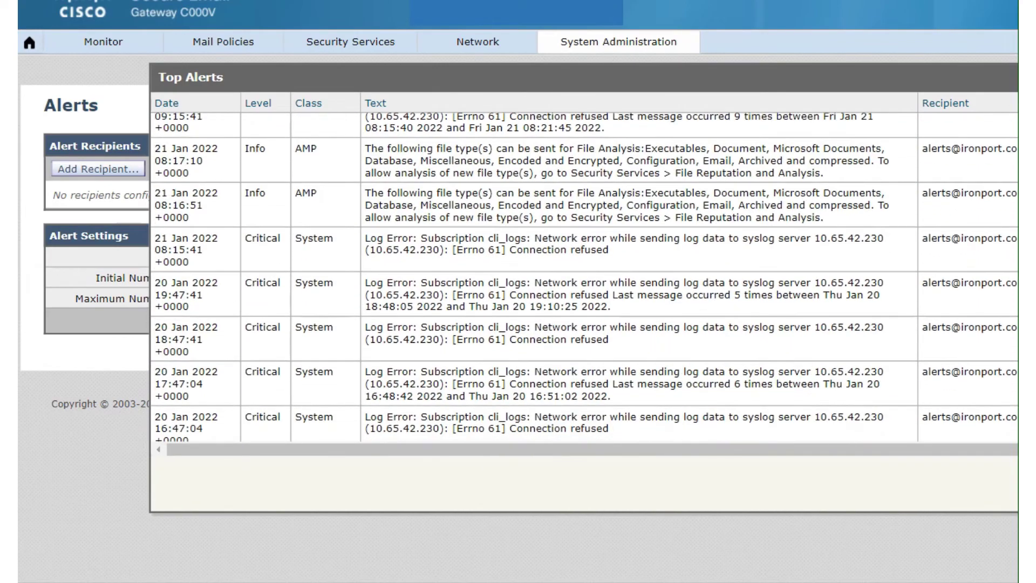
{"action": "scroll", "coordinate": [585, 277], "scroll_direction": "up", "scroll_amount": 10}
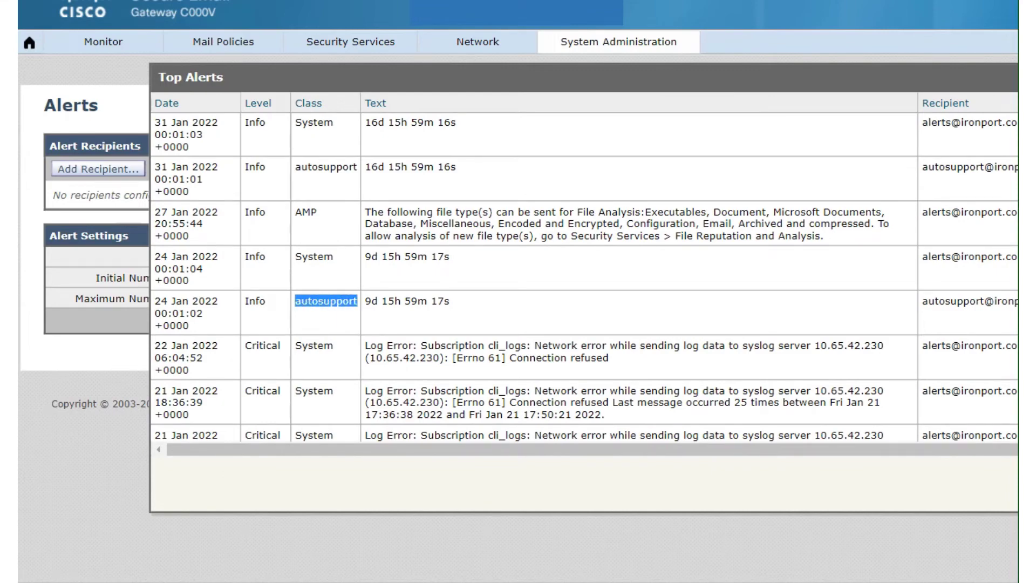
{"action": "scroll", "coordinate": [584, 279], "scroll_direction": "down", "scroll_amount": 12}
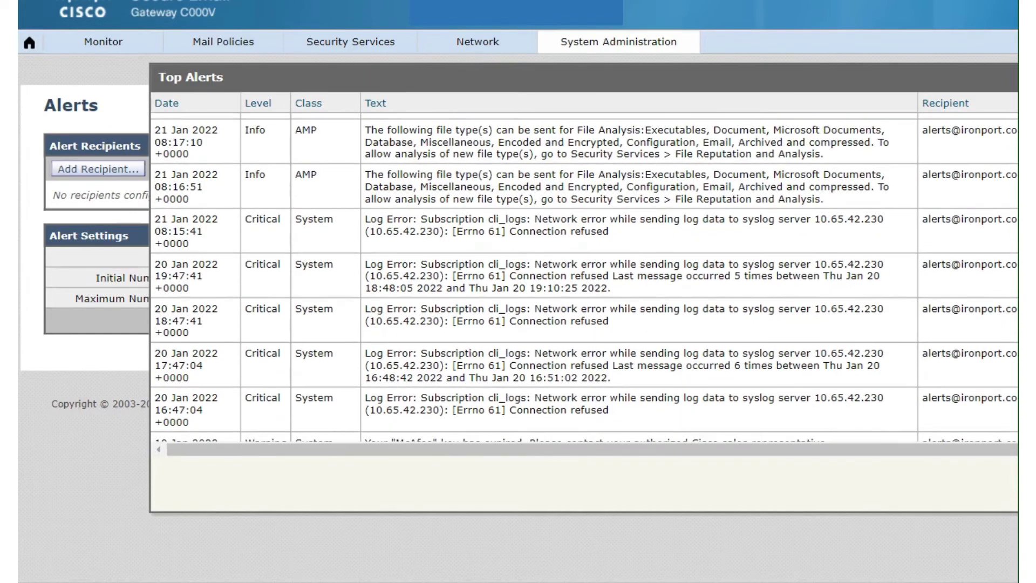
{"action": "scroll", "coordinate": [584, 277], "scroll_direction": "down", "scroll_amount": 4}
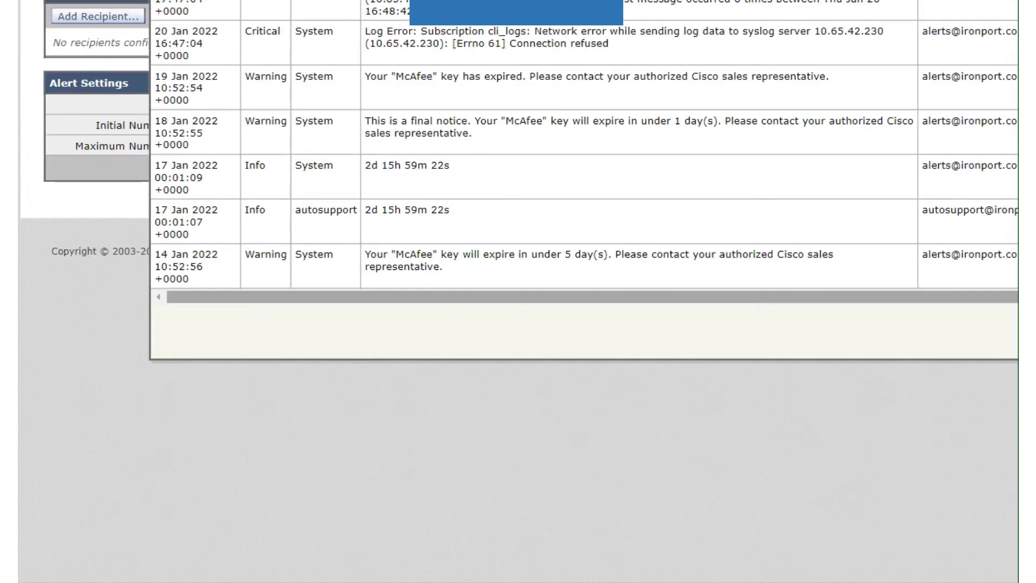
{"action": "scroll", "coordinate": [585, 146], "scroll_direction": "up", "scroll_amount": 5}
{"action": "scroll", "coordinate": [584, 146], "scroll_direction": "up", "scroll_amount": 10}
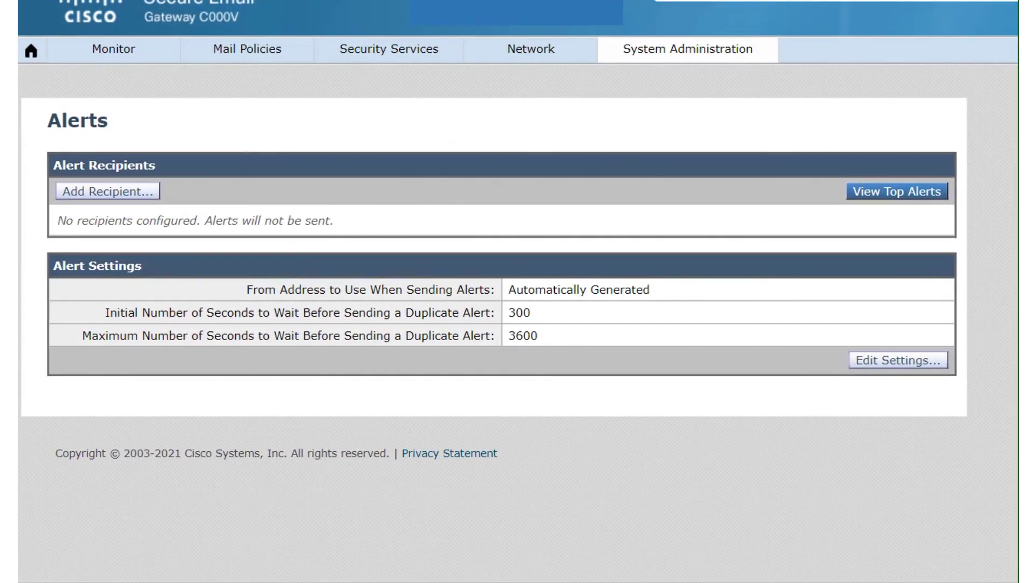
- Try a custom From Address, then revert to the Automatically generated sender
{"action": "left_click_drag", "start_coordinate": [247, 290], "coordinate": [470, 336]}
{"action": "left_click", "coordinate": [387, 336]}
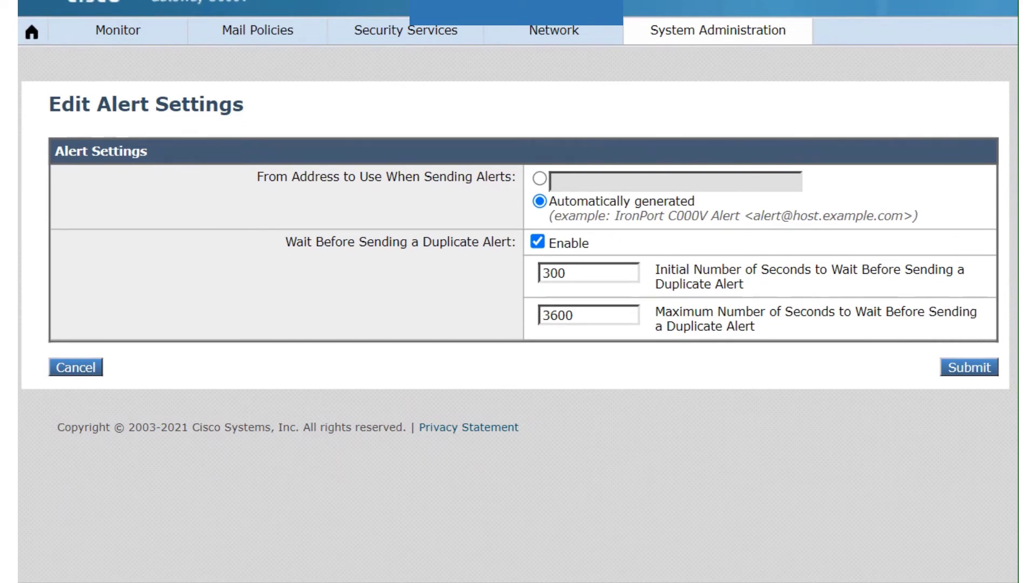
{"action": "left_click", "coordinate": [540, 178]}
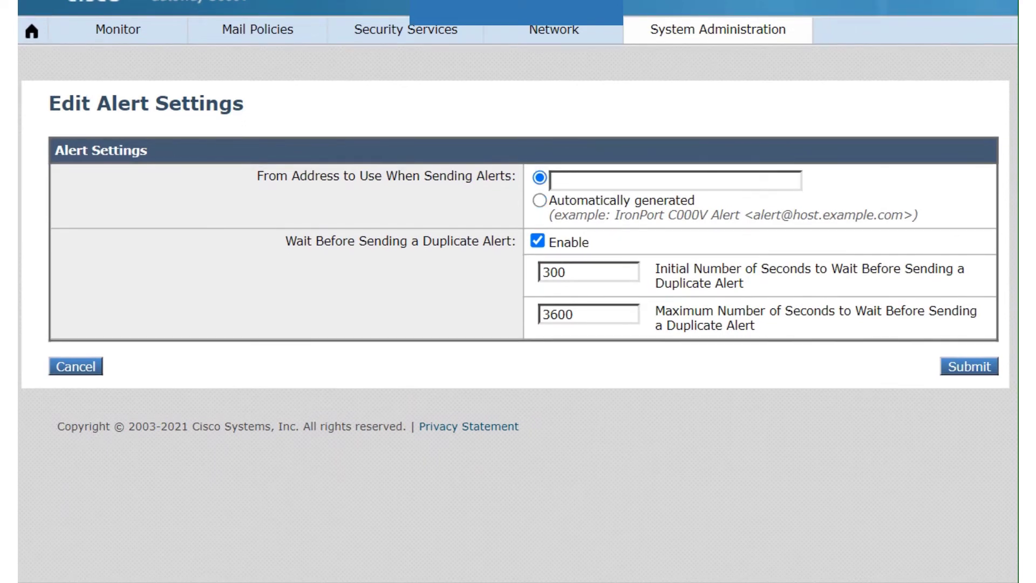
{"action": "left_click", "coordinate": [674, 181]}
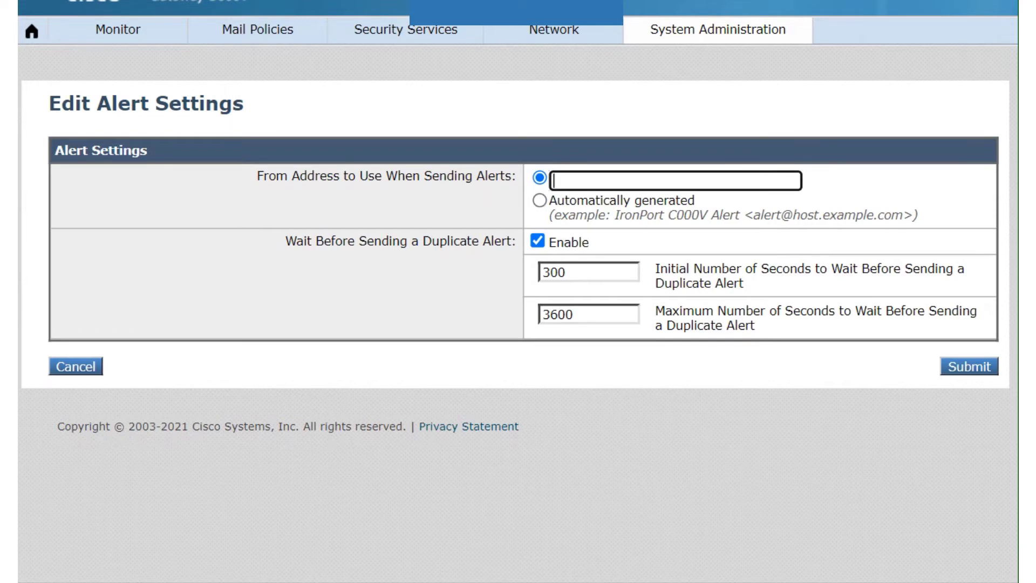
{"action": "left_click", "coordinate": [539, 201]}
{"action": "left_click_drag", "start_coordinate": [755, 216], "coordinate": [914, 215]}
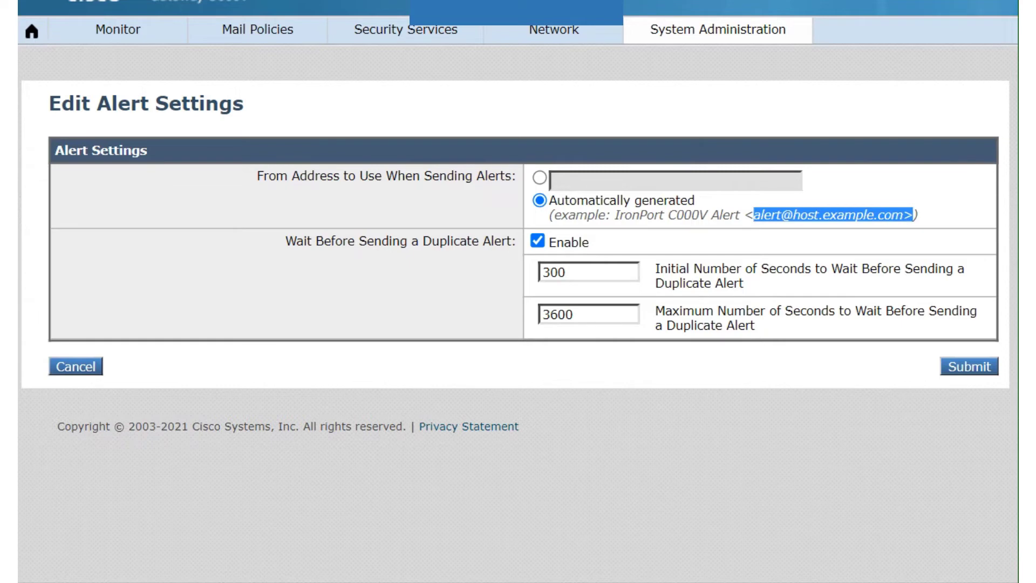
{"action": "left_click", "coordinate": [914, 216]}
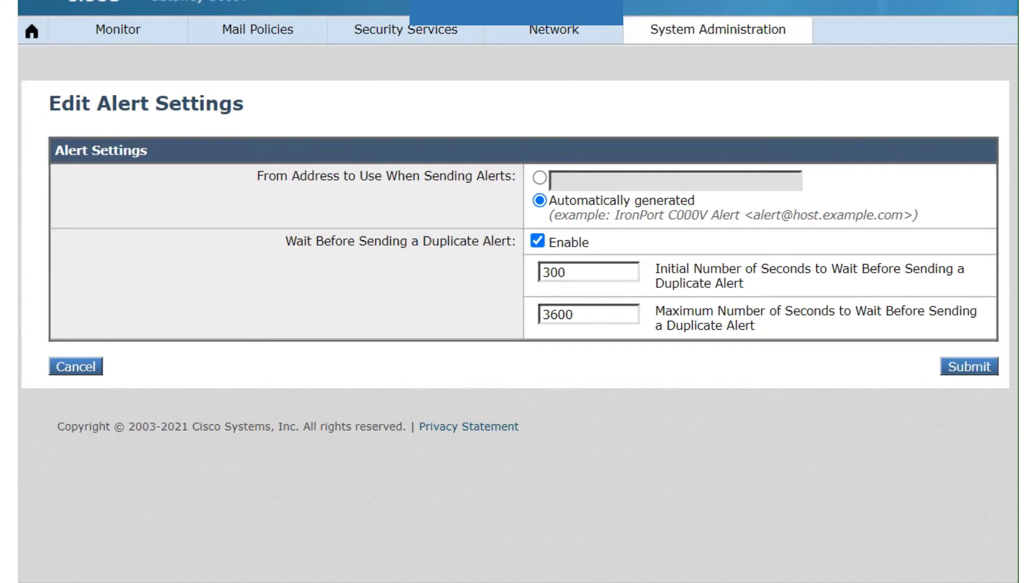
- Replace the 300-second initial duplicate-alert wait, trying several trial values
{"action": "left_click_drag", "start_coordinate": [567, 272], "coordinate": [542, 272]}
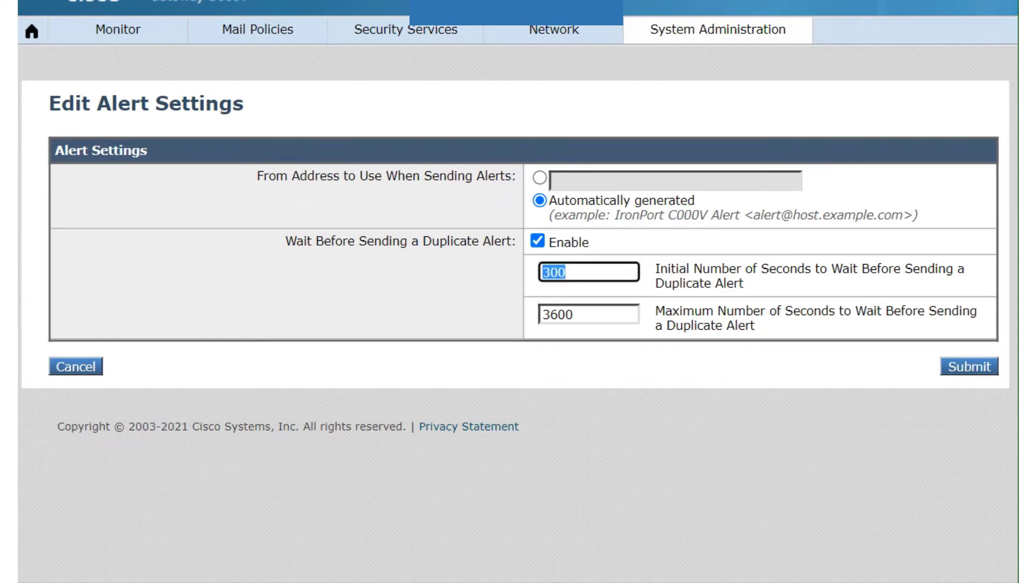
{"action": "type", "text": "0"}
{"action": "key", "text": "ctrl+a"}
{"action": "type", "text": "0"}
{"action": "key", "text": "ctrl+a"}
{"action": "type", "text": "0"}
{"action": "key", "text": "ctrl+a"}
{"action": "type", "text": "5"}
{"action": "type", "text": "+5+5"}
{"action": "key", "text": "shift+Left"}
{"action": "key", "text": "shift+Left"}
{"action": "key", "text": "shift+Left"}
{"action": "key", "text": "shift+Left"}
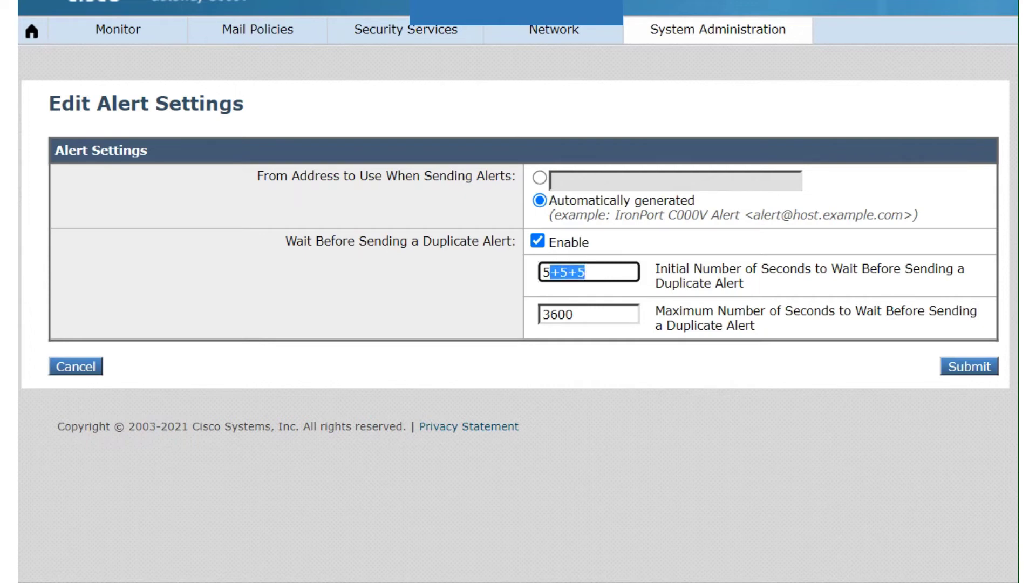
{"action": "key", "text": "BackSpace"}
- Rework the initial wait value until it reads 75 seconds
{"action": "type", "text": ",15"}
{"action": "key", "text": "Left"}
{"action": "key", "text": "Left"}
{"action": "key", "text": "BackSpace"}
{"action": "key", "text": "BackSpace"}
{"action": "left_click", "coordinate": [558, 272]}
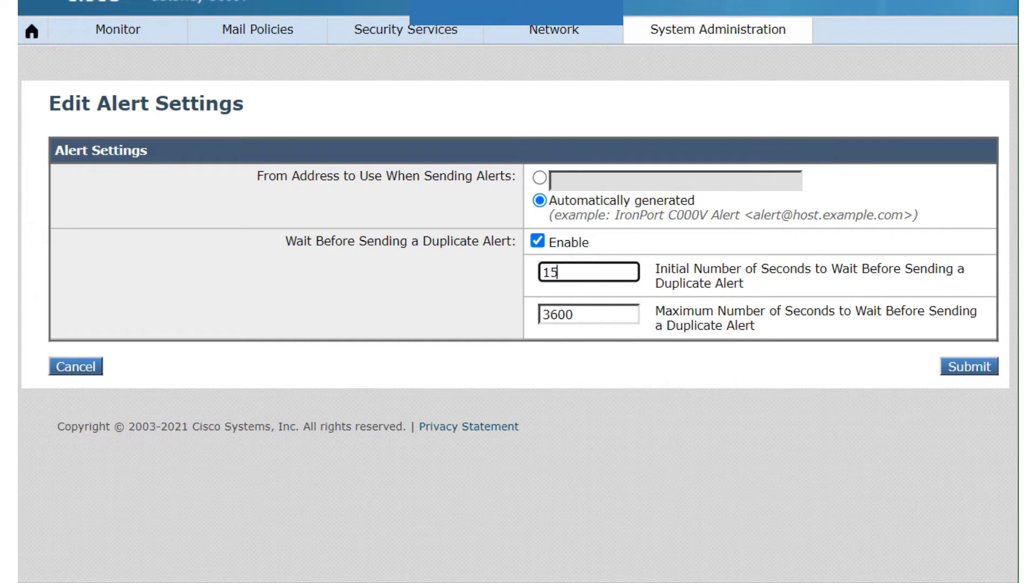
{"action": "type", "text": "+15+5"}
{"action": "key", "text": "BackSpace"}
{"action": "key", "text": "BackSpace"}
{"action": "key", "text": "BackSpace"}
{"action": "key", "text": "BackSpace"}
{"action": "key", "text": "BackSpace"}
{"action": "key", "text": "BackSpace"}
{"action": "key", "text": "BackSpace"}
{"action": "type", "text": "35+35+5"}
{"action": "key", "text": "BackSpace"}
{"action": "key", "text": "BackSpace"}
{"action": "key", "text": "BackSpace"}
{"action": "key", "text": "BackSpace"}
{"action": "key", "text": "BackSpace"}
{"action": "key", "text": "BackSpace"}
{"action": "key", "text": "BackSpace"}
{"action": "type", "text": "75"}
- Delete the 3600-second maximum wait, leaving that field empty
{"action": "left_click", "coordinate": [573, 314]}
{"action": "key", "text": "ctrl+a"}
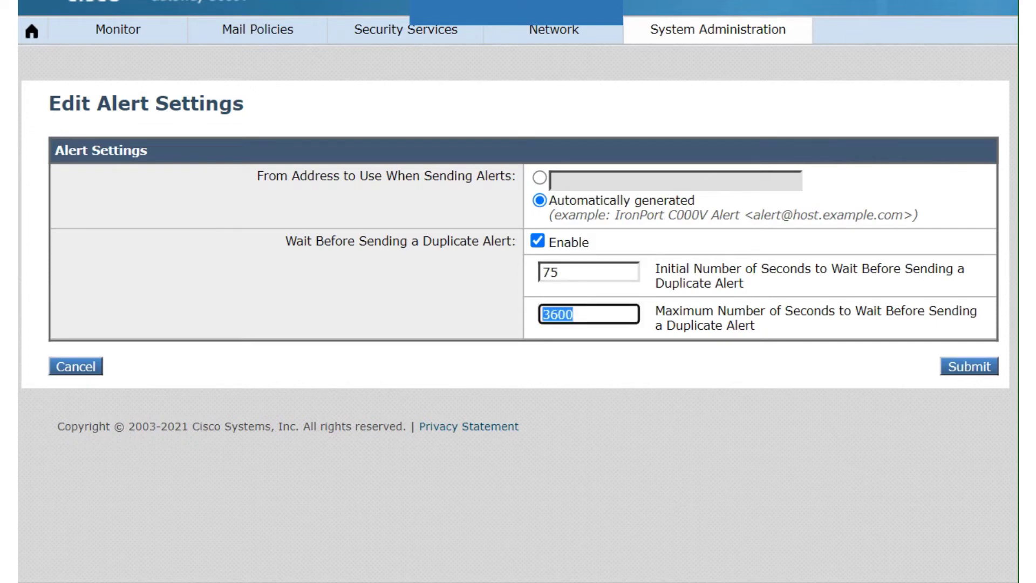
{"action": "key", "text": "BackSpace"}
{"action": "left_click_drag", "start_coordinate": [885, 311], "coordinate": [761, 311]}
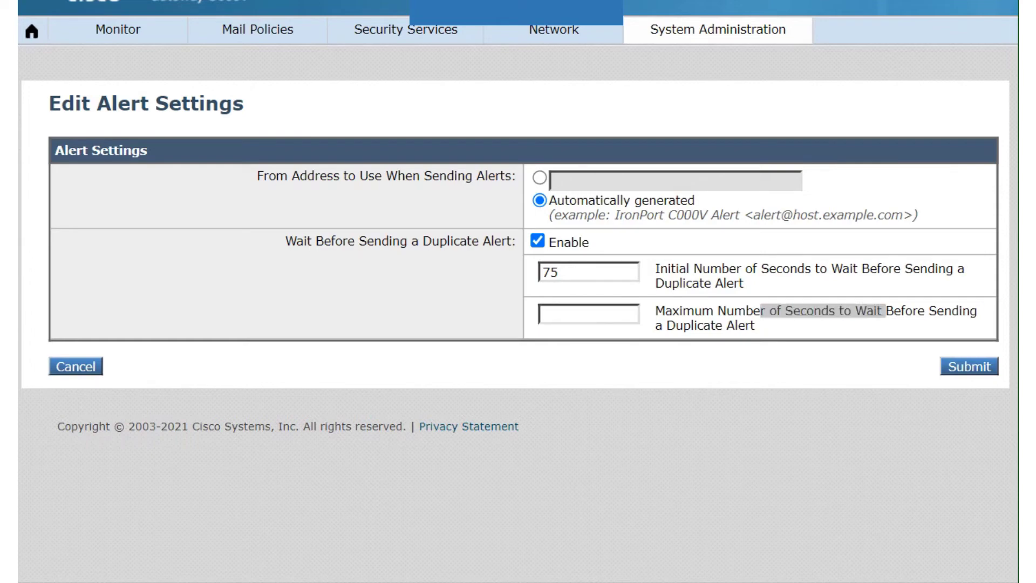
- Try several initial wait values before clearing the field entirely
{"action": "left_click", "coordinate": [588, 314]}
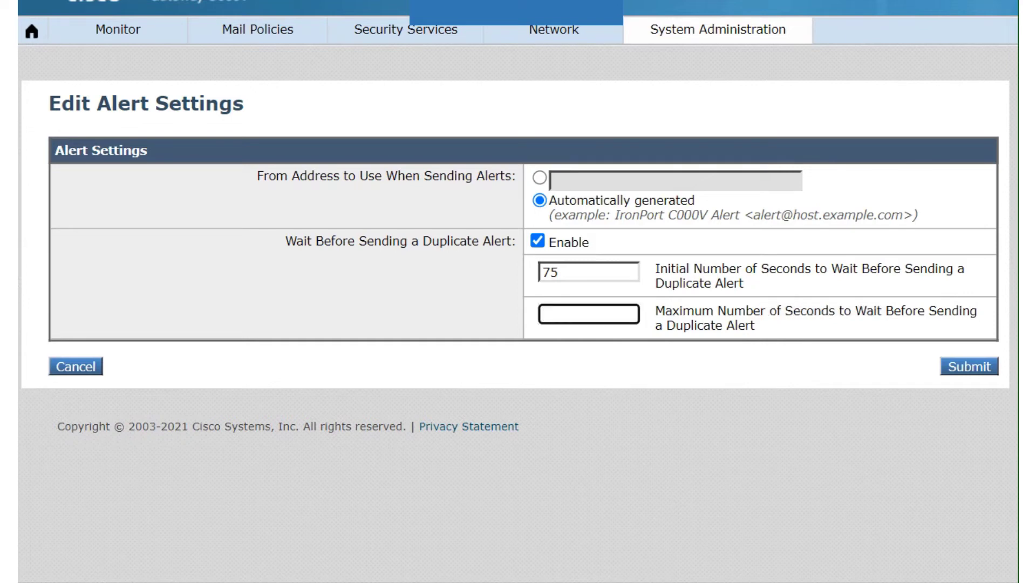
{"action": "left_click", "coordinate": [558, 272]}
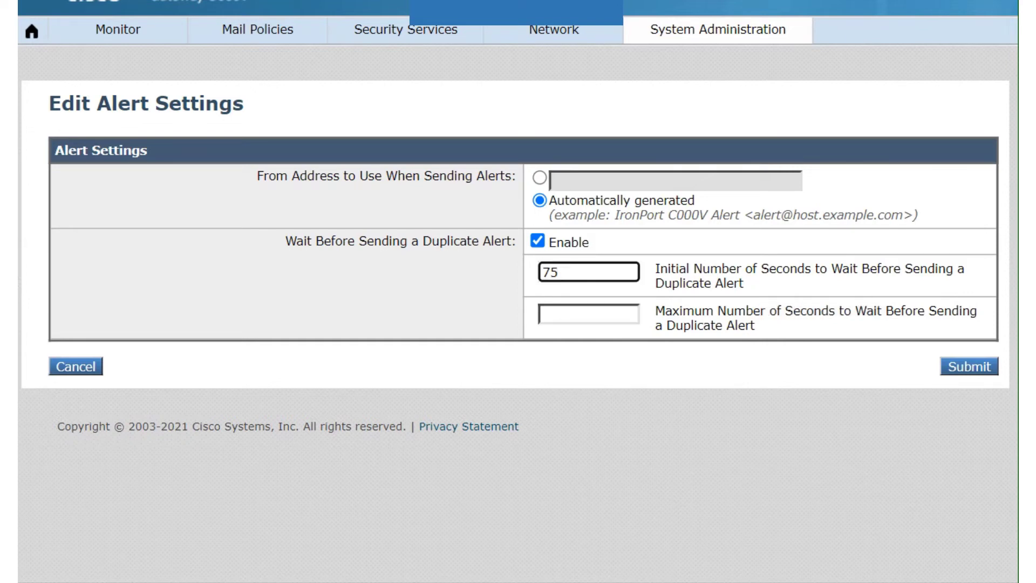
{"action": "double_click", "coordinate": [550, 272]}
{"action": "left_click", "coordinate": [558, 272]}
{"action": "type", "text": "+75+5"}
{"action": "key", "text": "BackSpace"}
{"action": "key", "text": "BackSpace"}
{"action": "key", "text": "BackSpace"}
{"action": "key", "text": "BackSpace"}
{"action": "key", "text": "BackSpace"}
{"action": "key", "text": "BackSpace"}
{"action": "key", "text": "BackSpace"}
{"action": "type", "text": "155"}
{"action": "key", "text": "BackSpace"}
{"action": "key", "text": "BackSpace"}
{"action": "key", "text": "BackSpace"}
{"action": "type", "text": "315"}
{"action": "key", "text": "BackSpace"}
{"action": "key", "text": "BackSpace"}
{"action": "key", "text": "BackSpace"}
- Enter 60 seconds as the maximum wait and 5 seconds as the initial wait
{"action": "left_click", "coordinate": [589, 313]}
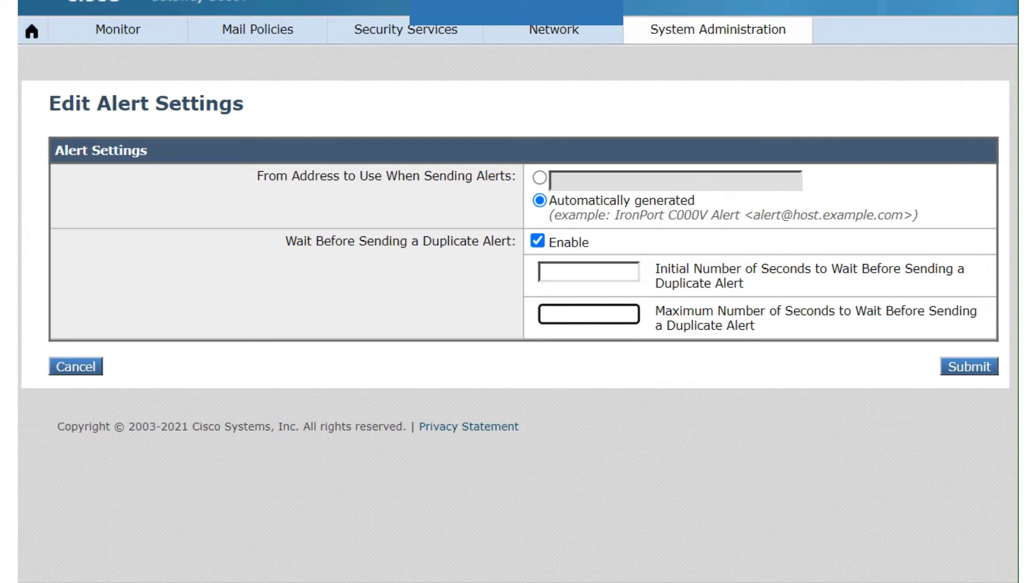
{"action": "type", "text": "5-15-35-75"}
{"action": "key", "text": "BackSpace"}
{"action": "key", "text": "BackSpace"}
{"action": "key", "text": "BackSpace"}
{"action": "key", "text": "BackSpace"}
{"action": "key", "text": "BackSpace"}
{"action": "key", "text": "BackSpace"}
{"action": "key", "text": "BackSpace"}
{"action": "key", "text": "BackSpace"}
{"action": "key", "text": "BackSpace"}
{"action": "key", "text": "BackSpace"}
{"action": "type", "text": "60"}
{"action": "left_click", "coordinate": [588, 272]}
{"action": "type", "text": "5"}
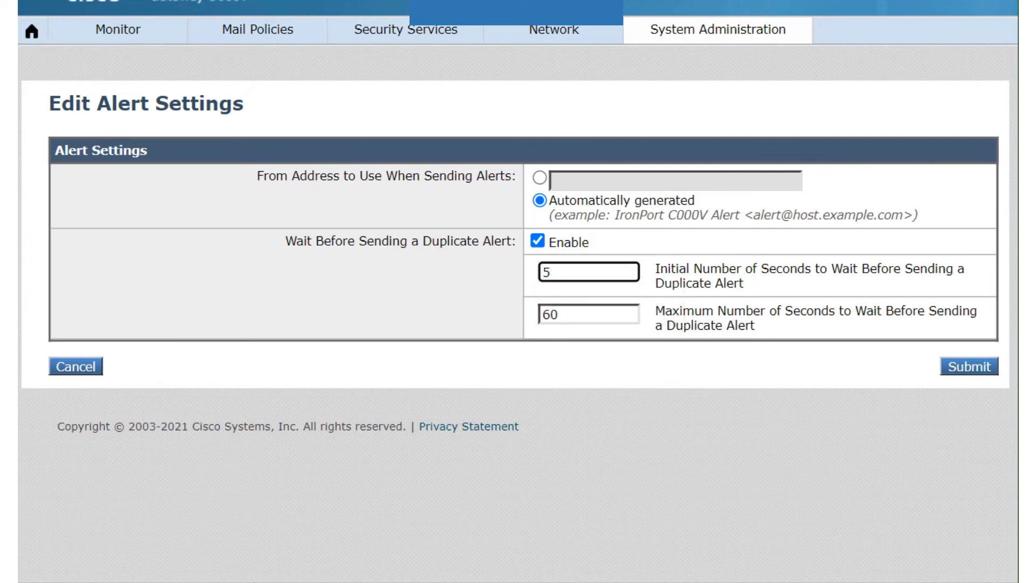
{"action": "key", "text": "Tab"}
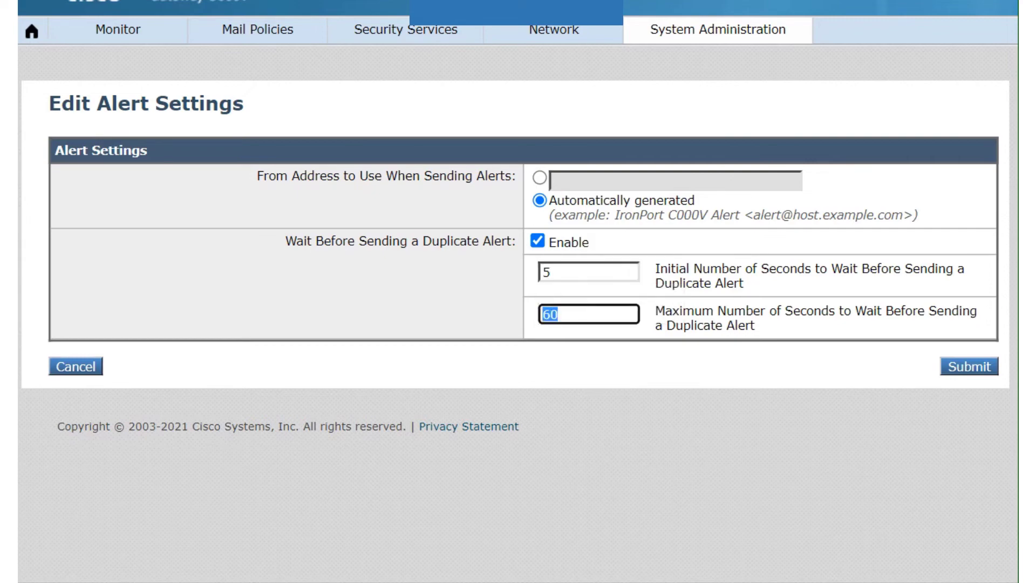
{"action": "key", "text": "Right"}
{"action": "key", "text": "Tab"}
- Highlight the initial wait label and the 5 and 60 second values for review
{"action": "left_click_drag", "start_coordinate": [670, 268], "coordinate": [744, 283]}
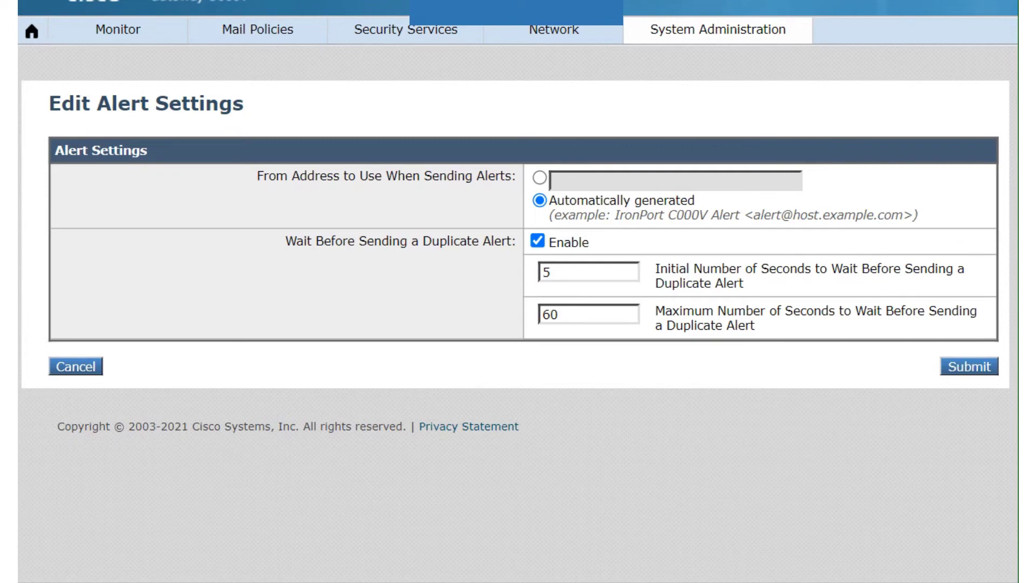
{"action": "left_click_drag", "start_coordinate": [744, 283], "coordinate": [655, 268]}
{"action": "left_click", "coordinate": [589, 272]}
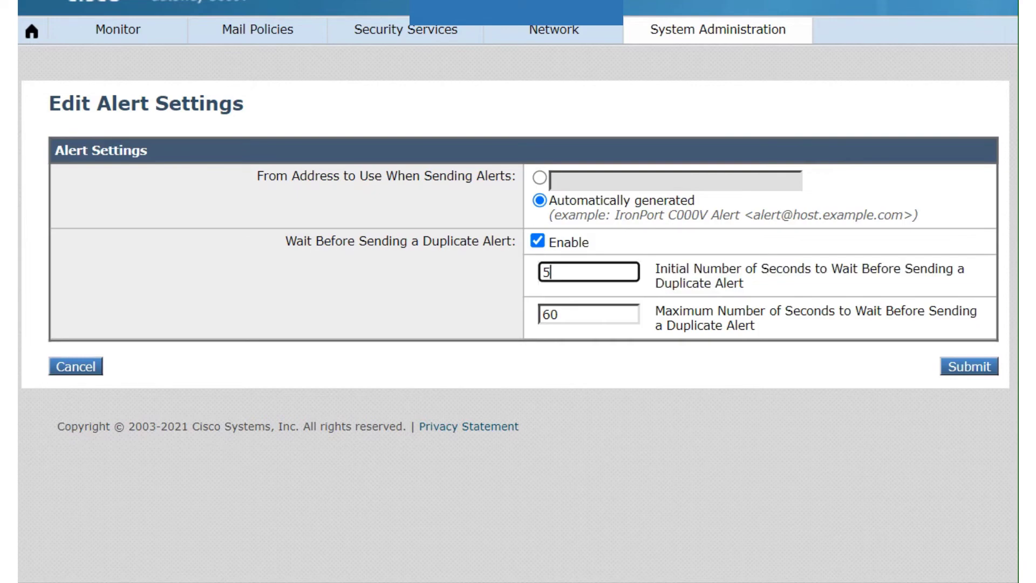
{"action": "double_click", "coordinate": [547, 272]}
{"action": "double_click", "coordinate": [550, 314]}
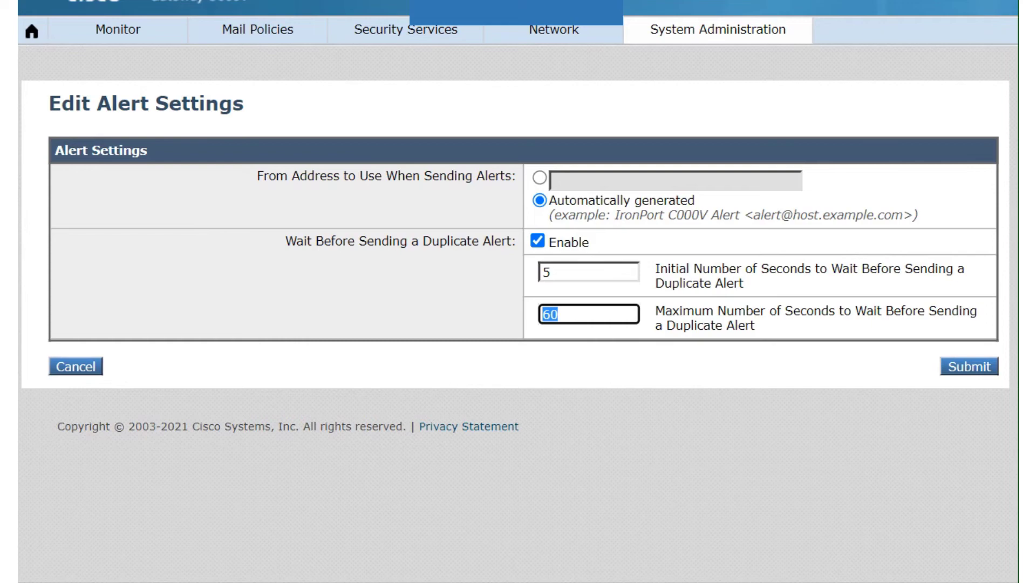
{"action": "left_click", "coordinate": [558, 315]}
{"action": "key", "text": "ctrl+a"}
{"action": "left_click", "coordinate": [558, 314]}
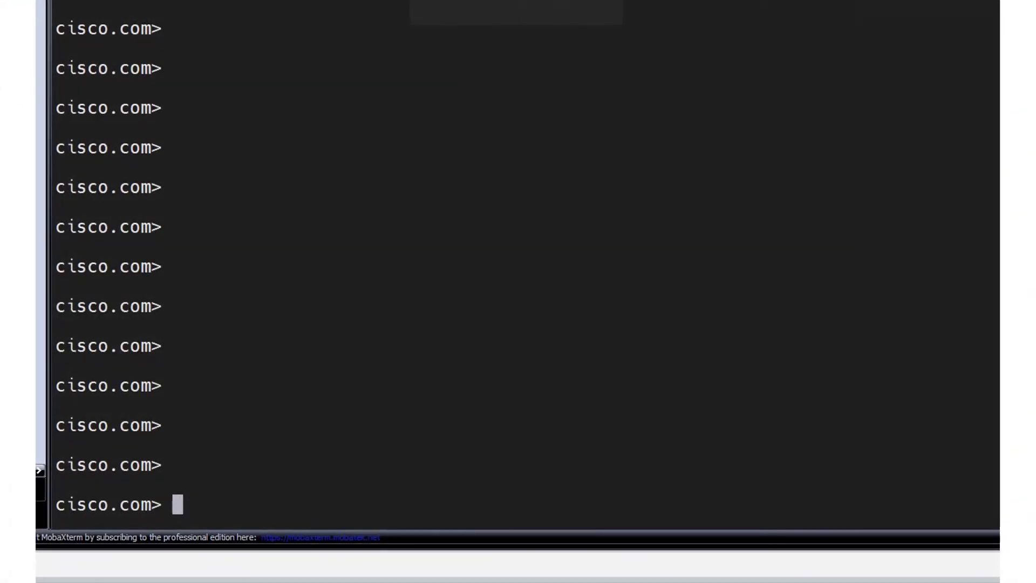
- Run alertconfig at the cisco.com> prompt and point out that AutoSupport is Enabled
{"action": "type", "text": "alertconfig"}
{"action": "key", "text": "Return"}
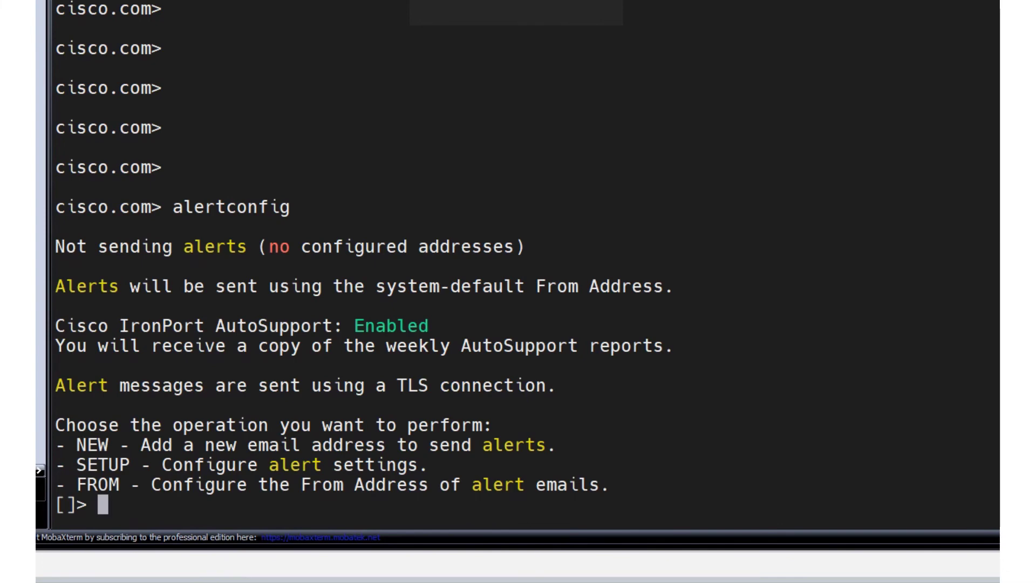
{"action": "left_click_drag", "start_coordinate": [172, 207], "coordinate": [291, 207]}
{"action": "left_click_drag", "start_coordinate": [205, 325], "coordinate": [344, 325]}
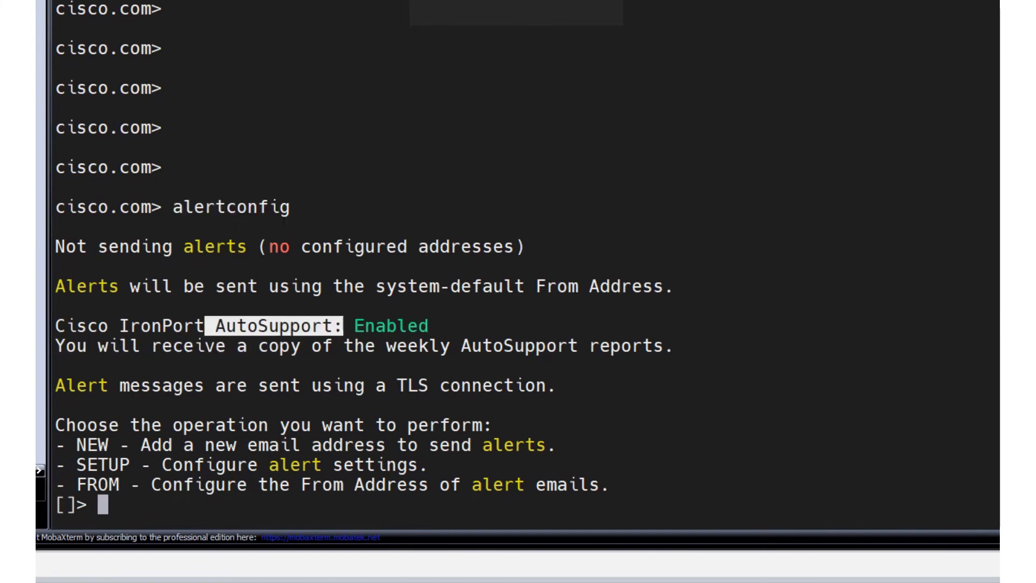
{"action": "double_click", "coordinate": [391, 325]}
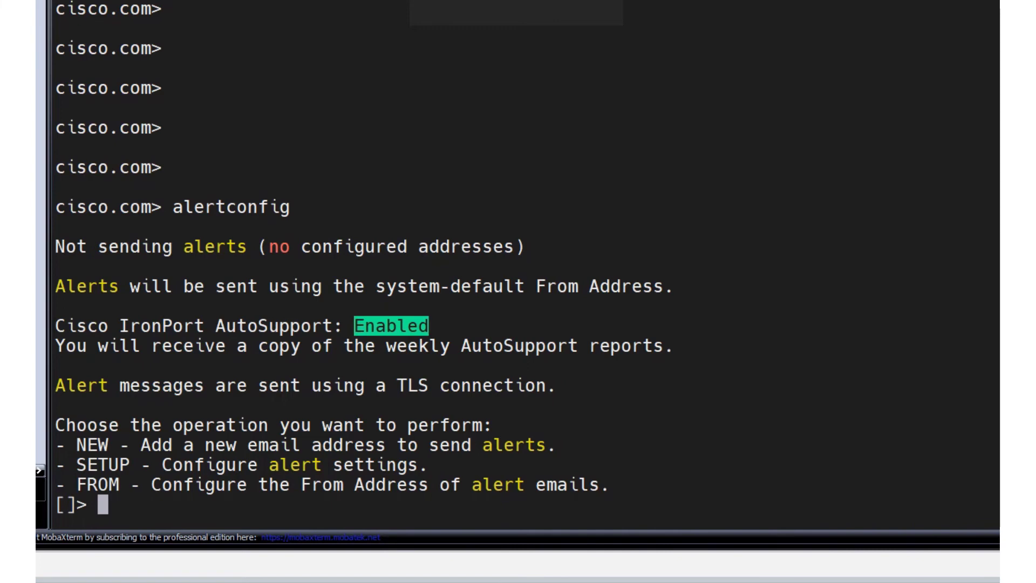
- Point out the no-configured-addresses status and the NEW, SETUP and FROM operations
{"action": "left_click_drag", "start_coordinate": [87, 246], "coordinate": [376, 246]}
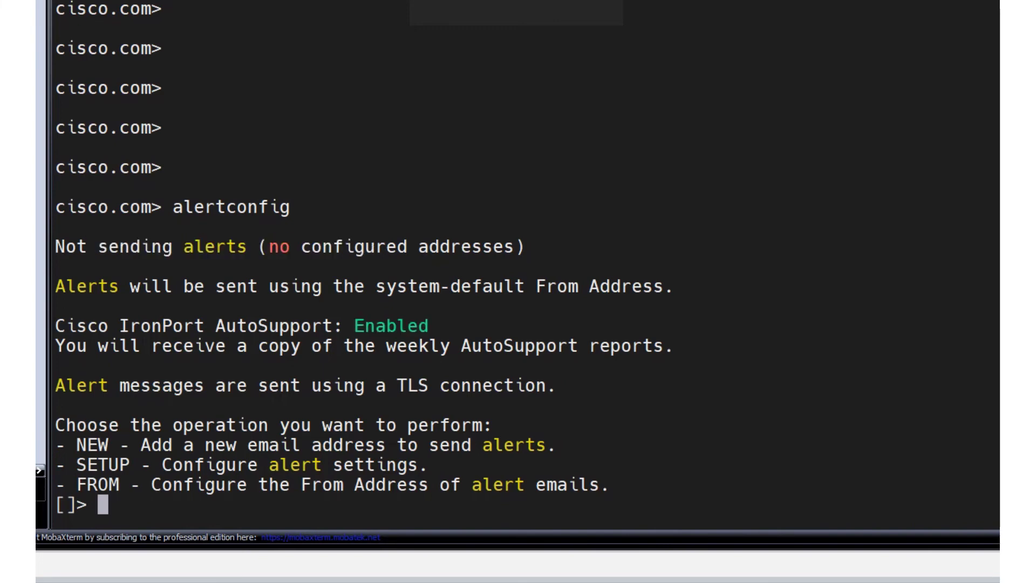
{"action": "triple_click", "coordinate": [258, 246]}
{"action": "left_click_drag", "start_coordinate": [258, 246], "coordinate": [524, 246]}
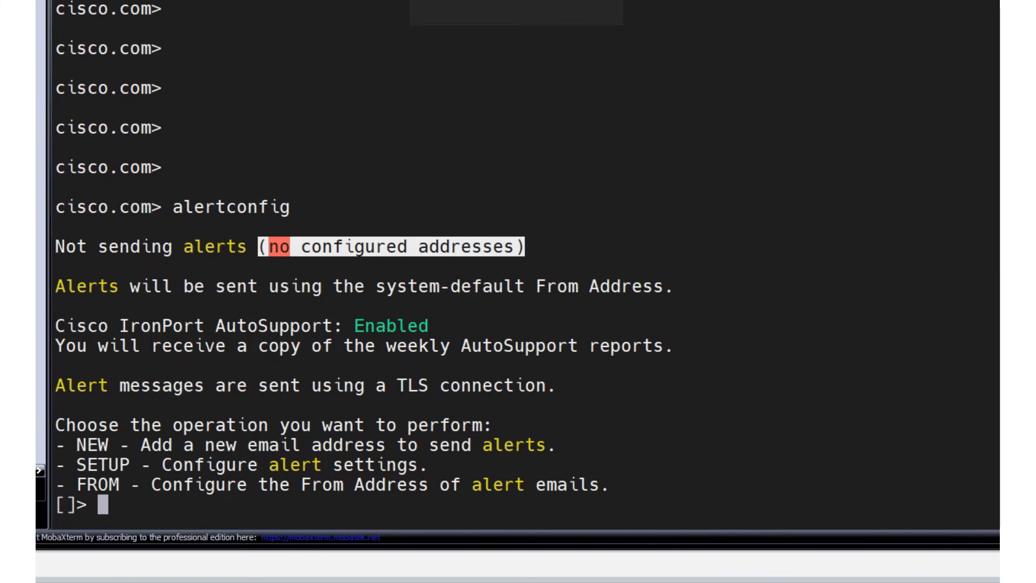
{"action": "left_click_drag", "start_coordinate": [55, 425], "coordinate": [557, 485]}
{"action": "left_click", "coordinate": [557, 484]}
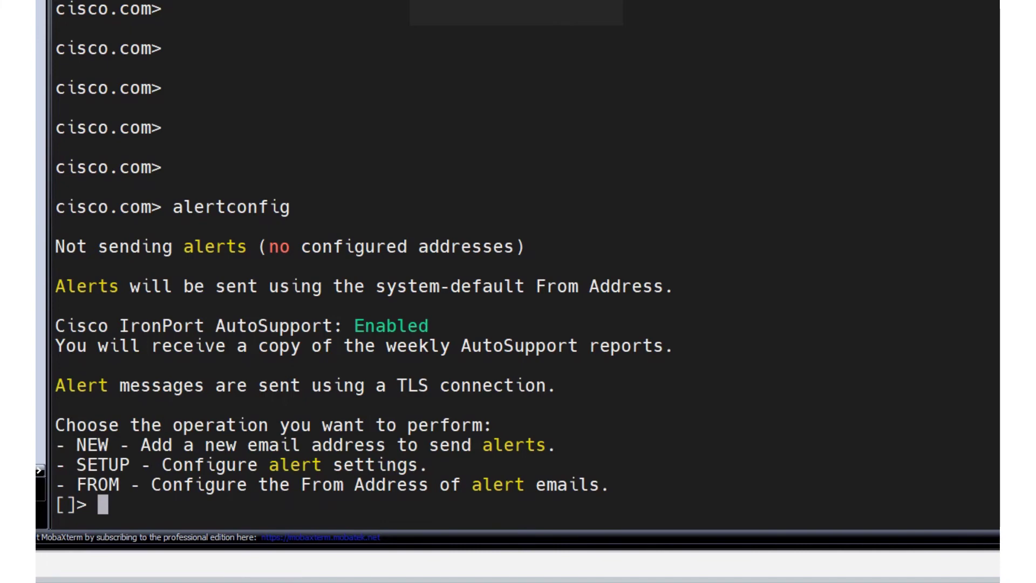
{"action": "left_click_drag", "start_coordinate": [76, 445], "coordinate": [131, 444]}
{"action": "left_click_drag", "start_coordinate": [65, 465], "coordinate": [141, 464]}
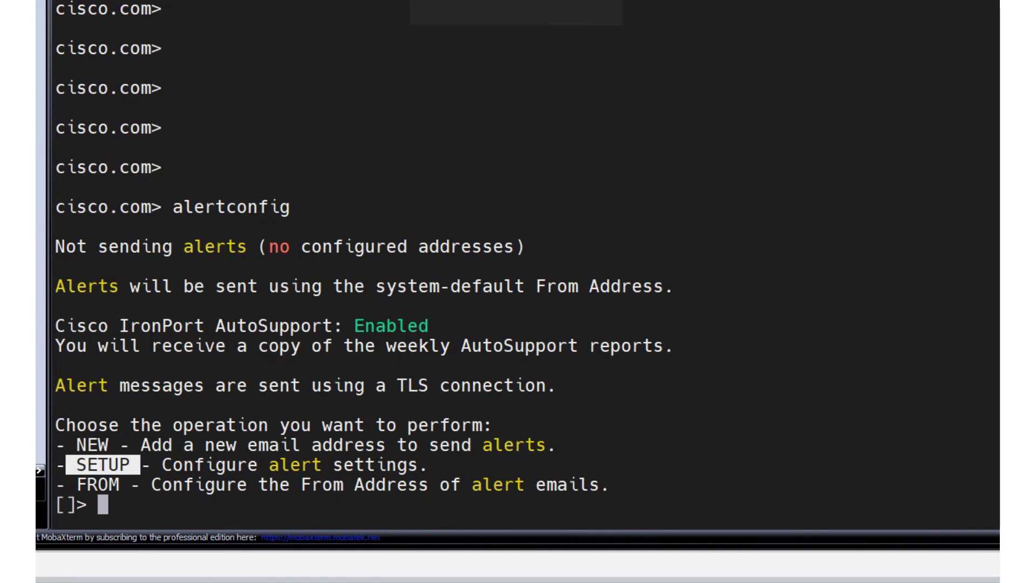
{"action": "left_click_drag", "start_coordinate": [66, 484], "coordinate": [141, 484]}
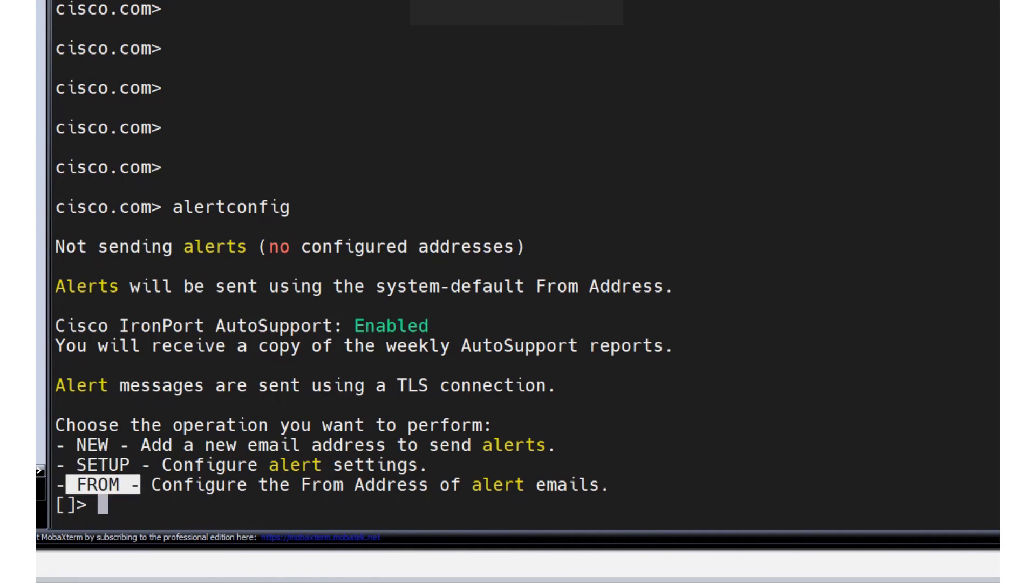
{"action": "left_click_drag", "start_coordinate": [56, 425], "coordinate": [599, 484]}
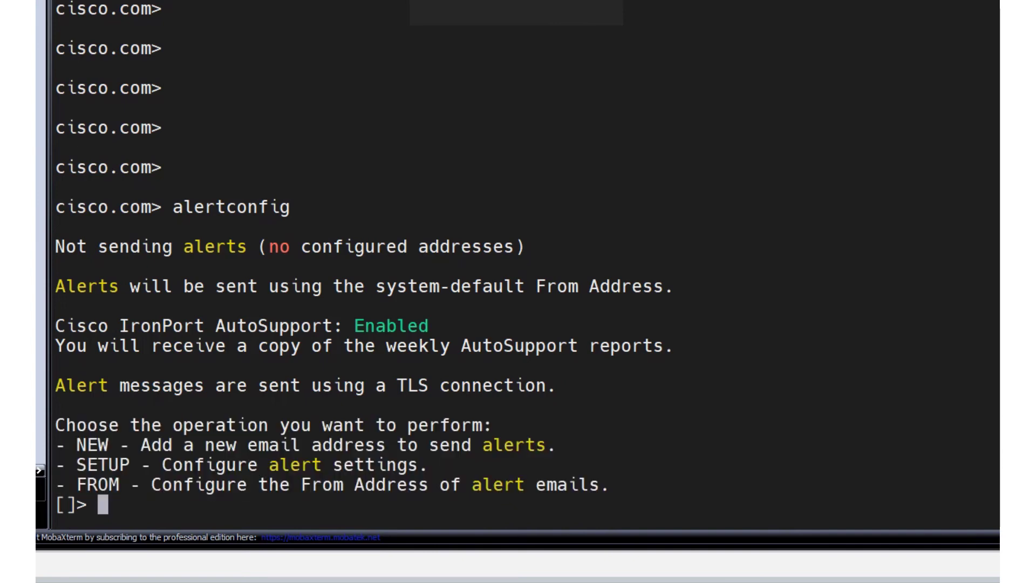
- Use NEW to add the test address, accepting alert class All and severity All
{"action": "type", "text": "new"}
{"action": "key", "text": "Return"}
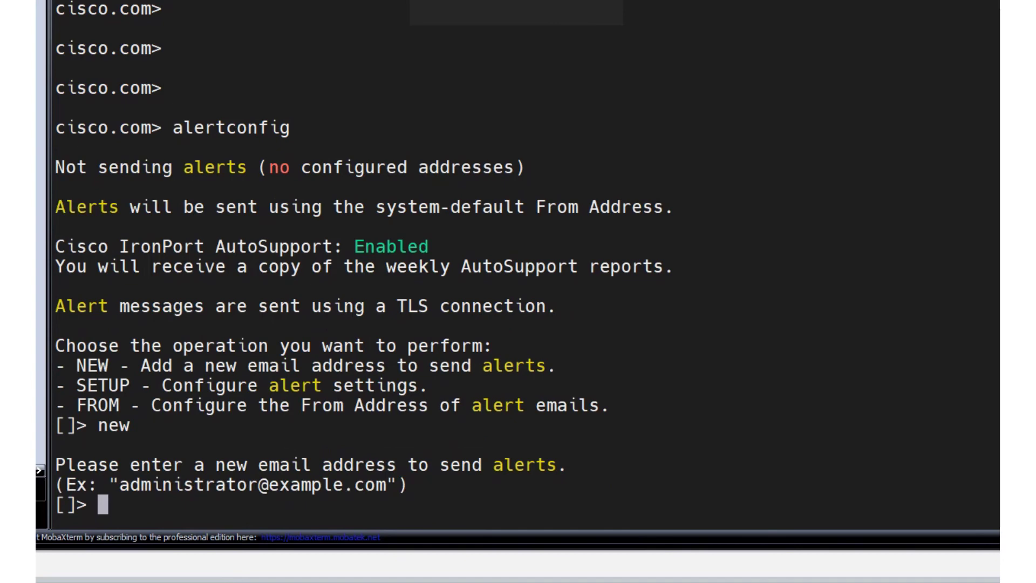
{"action": "type", "text": "a@"}
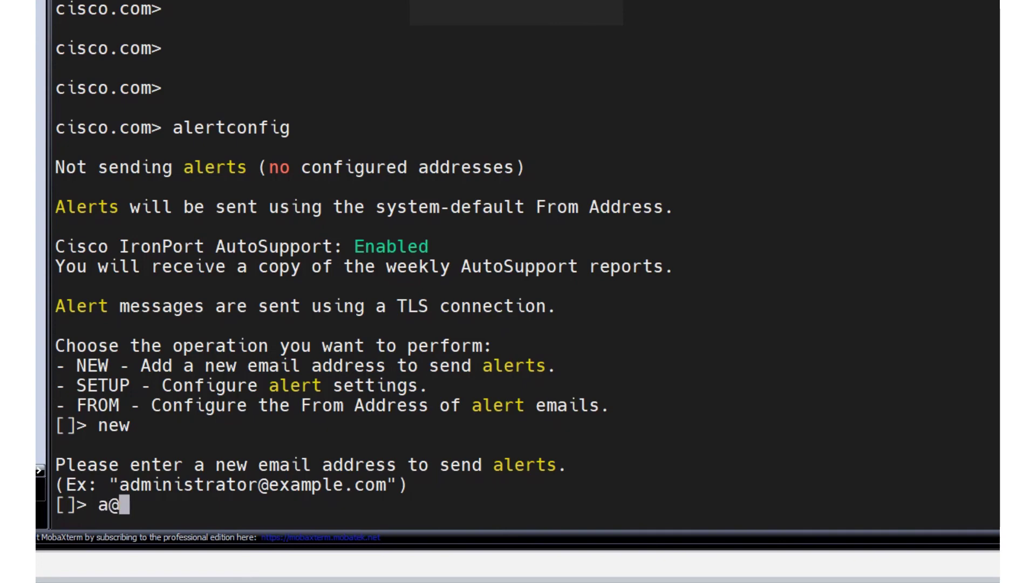
{"action": "type", "text": "test"}
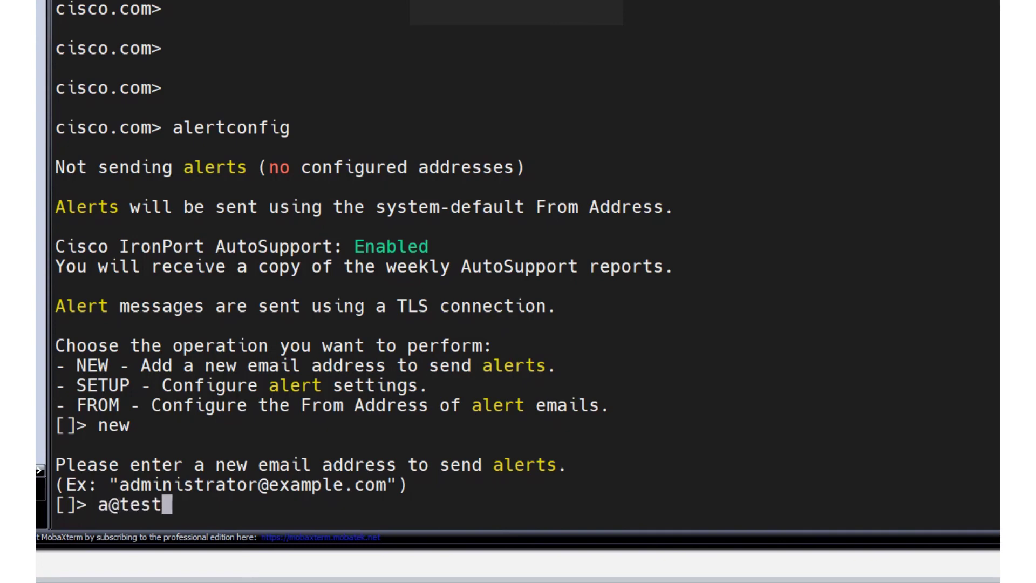
{"action": "type", "text": ".com"}
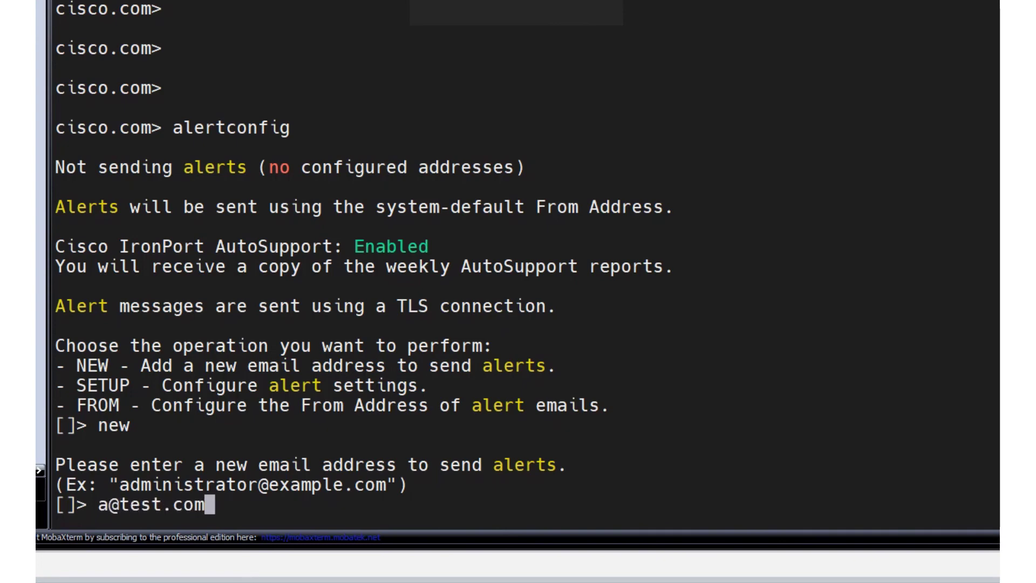
{"action": "key", "text": "Return"}
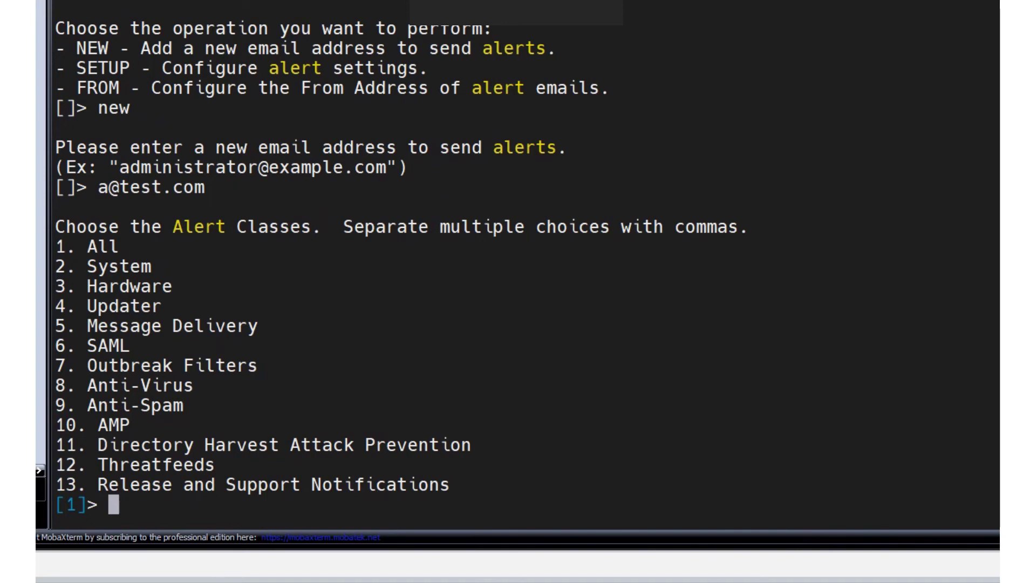
{"action": "key", "text": "Return"}
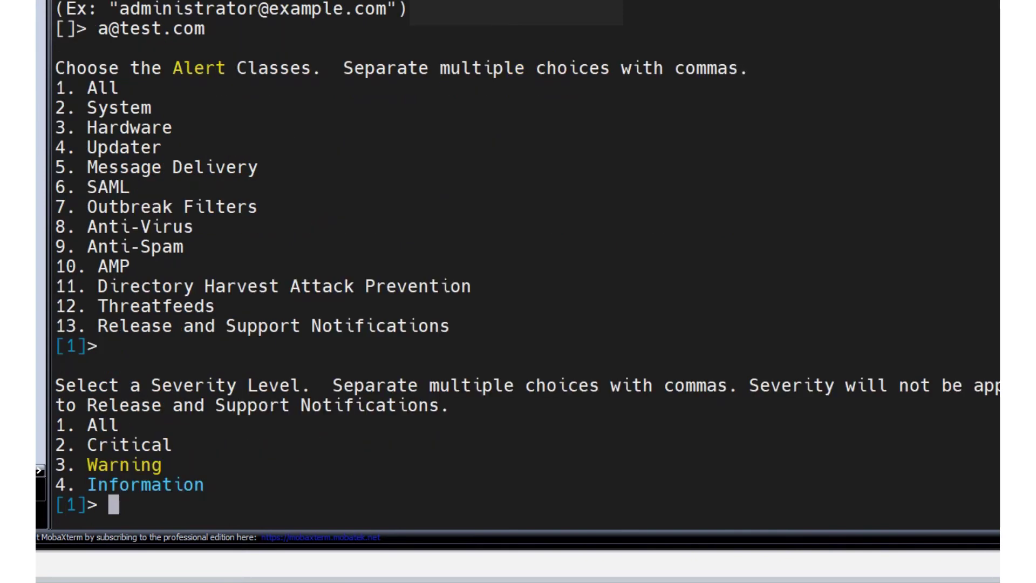
{"action": "key", "text": "Return"}
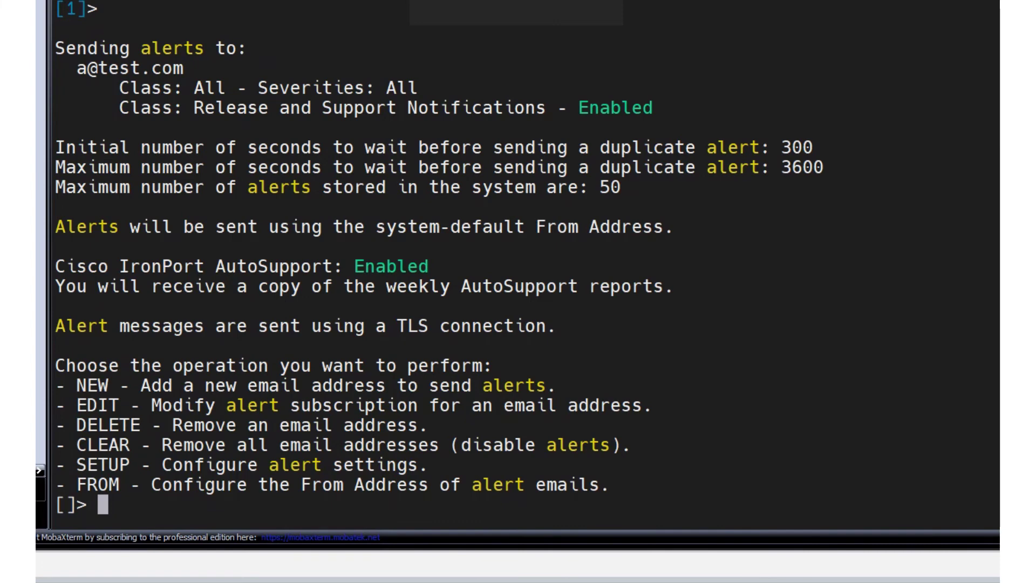
- Review the new recipient's All severities and notification class, then run setup
{"action": "left_click_drag", "start_coordinate": [67, 68], "coordinate": [216, 68]}
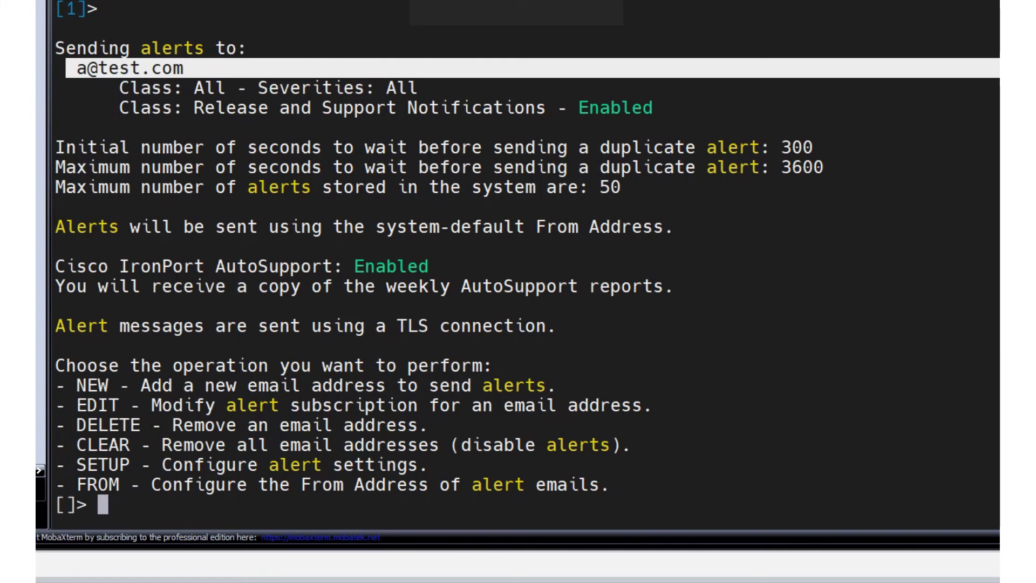
{"action": "left_click_drag", "start_coordinate": [247, 88], "coordinate": [419, 88]}
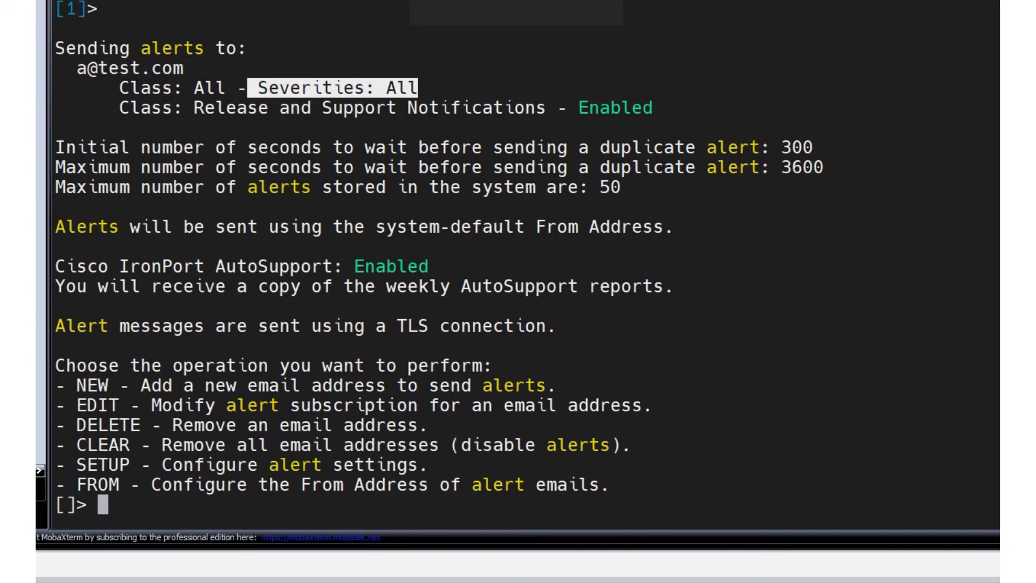
{"action": "left_click_drag", "start_coordinate": [182, 107], "coordinate": [599, 107]}
{"action": "left_click_drag", "start_coordinate": [65, 405], "coordinate": [247, 426]}
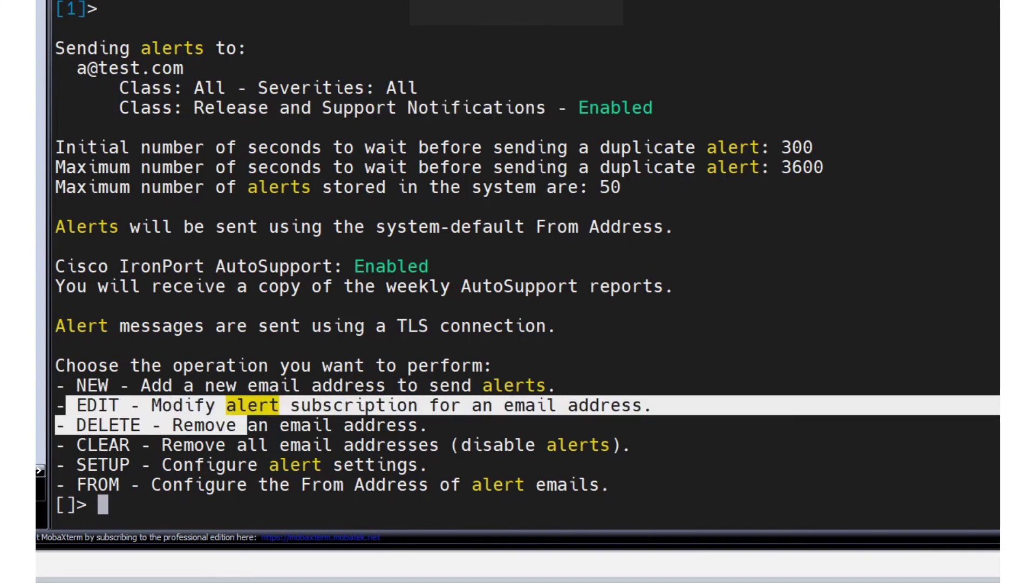
{"action": "left_click_drag", "start_coordinate": [66, 444], "coordinate": [162, 444]}
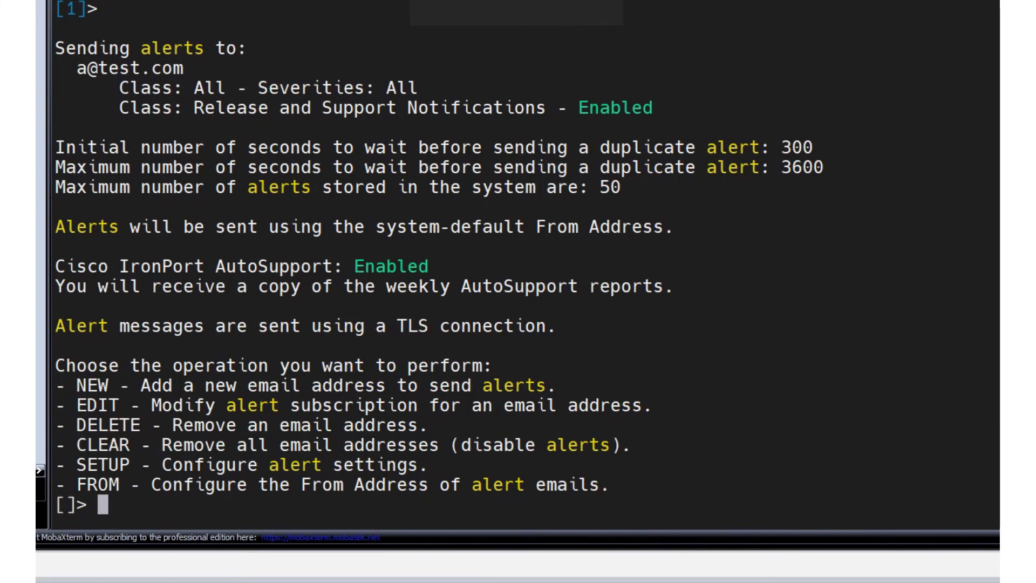
{"action": "type", "text": "setup"}
{"action": "key", "text": "Return"}
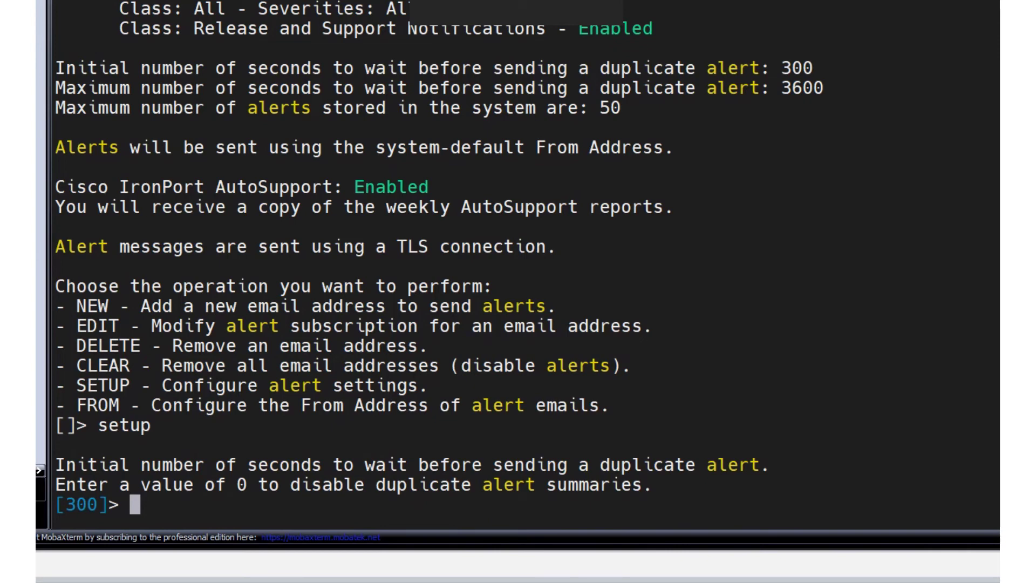
- Keep the 300 and 3600 second duplicate waits and AutoSupport with weekly reports
{"action": "left_click_drag", "start_coordinate": [226, 485], "coordinate": [653, 485]}
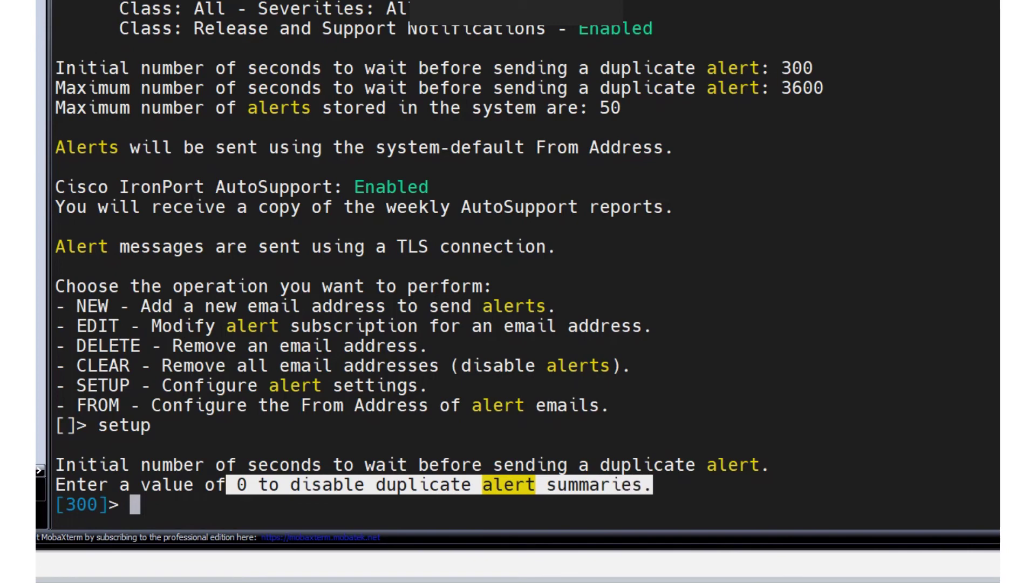
{"action": "left_click_drag", "start_coordinate": [226, 485], "coordinate": [642, 485]}
{"action": "key", "text": "Return"}
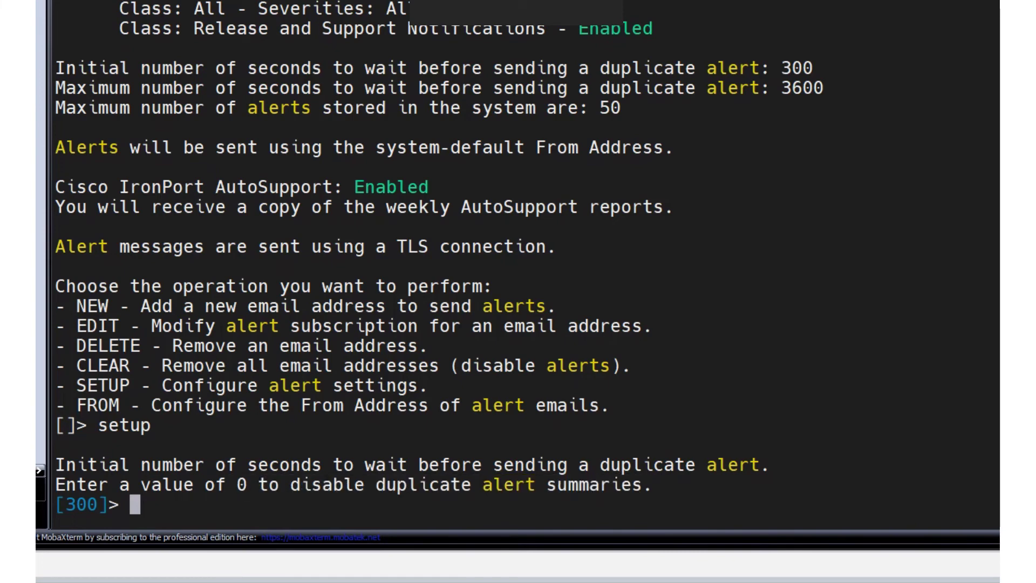
{"action": "left_click_drag", "start_coordinate": [194, 485], "coordinate": [292, 485]}
{"action": "key", "text": "Return"}
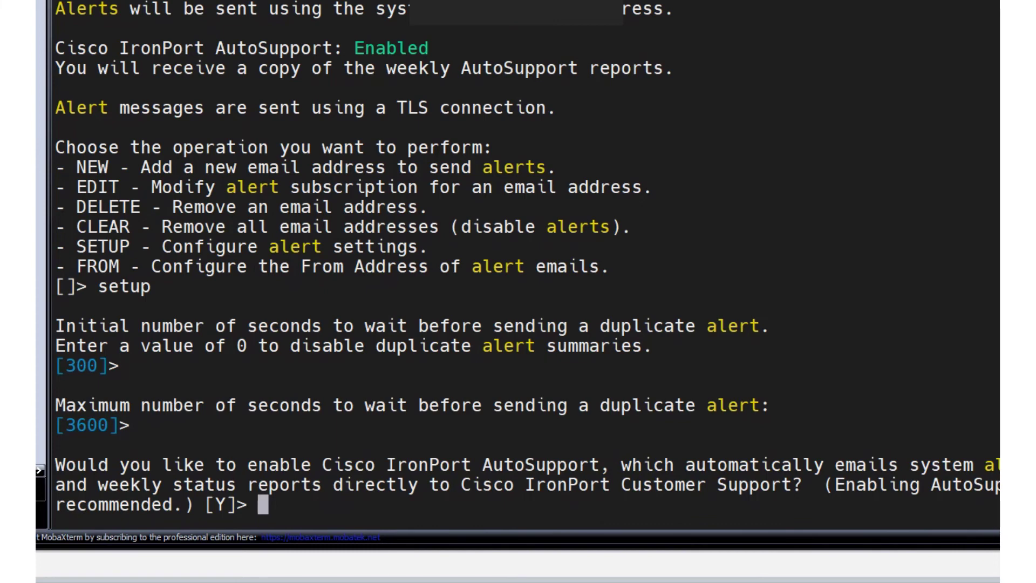
{"action": "double_click", "coordinate": [540, 464]}
{"action": "key", "text": "Return"}
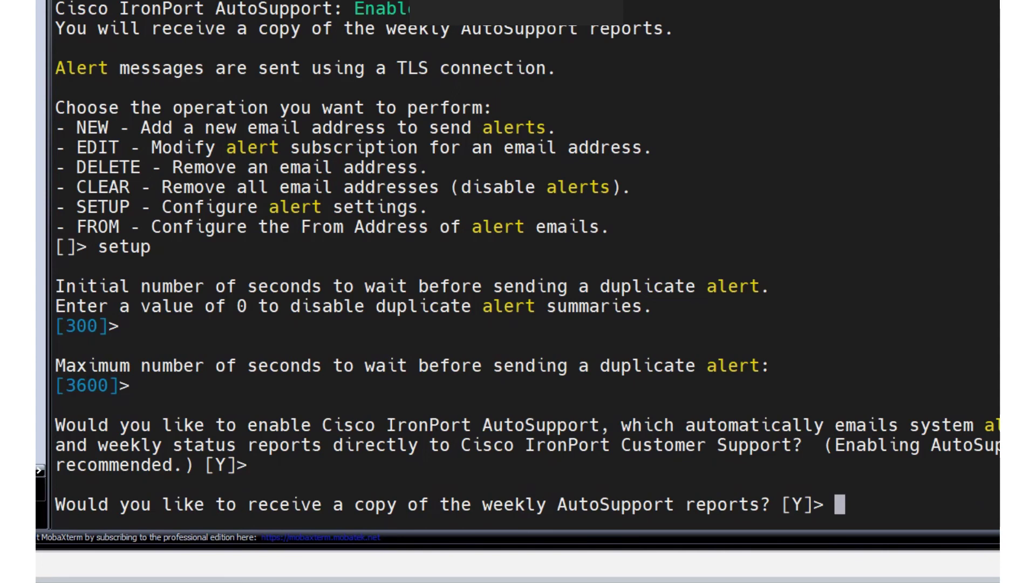
{"action": "key", "text": "Return"}
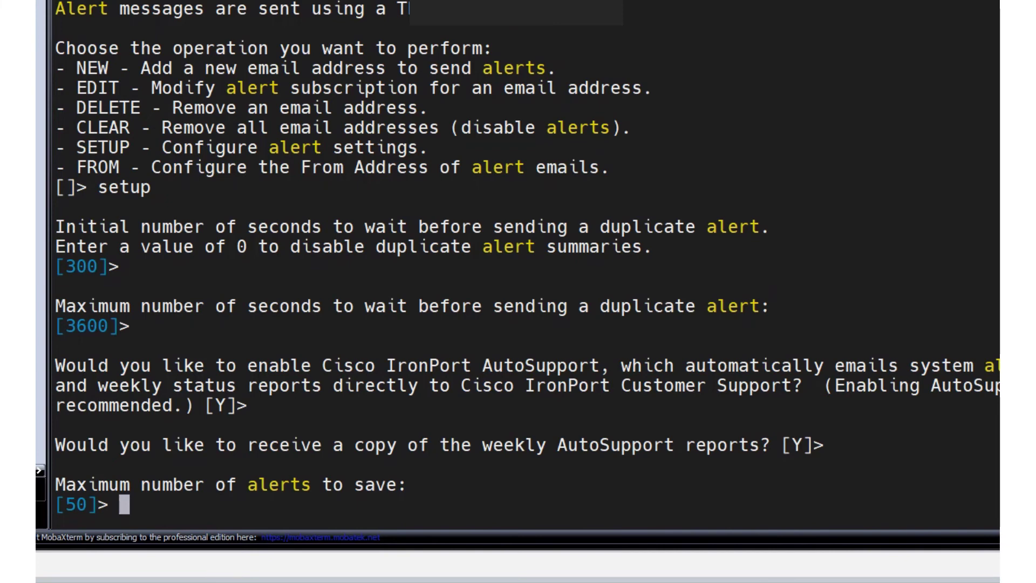
- Keep 50 saved alerts, automatic delivery interface and TLS for alert messages
{"action": "left_click_drag", "start_coordinate": [998, 485], "coordinate": [55, 485]}
{"action": "key", "text": "Return"}
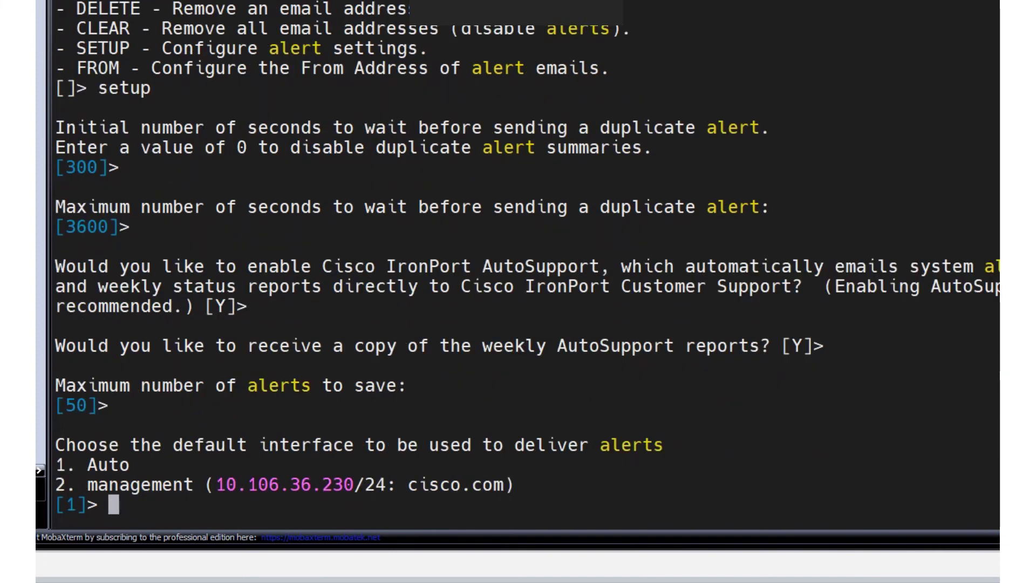
{"action": "left_click_drag", "start_coordinate": [76, 385], "coordinate": [99, 404]}
{"action": "key", "text": "Return"}
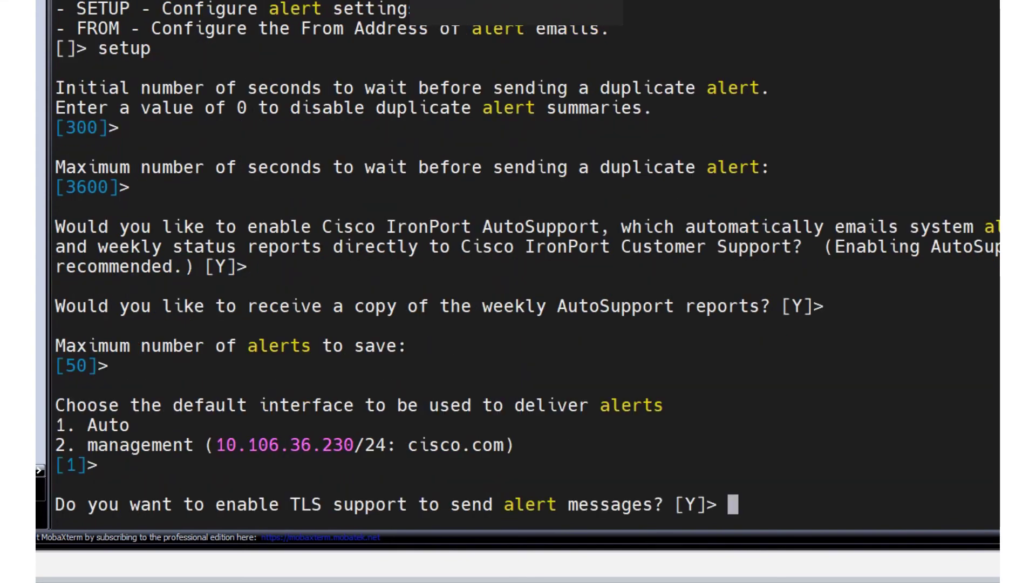
{"action": "key", "text": "Return"}
{"action": "key", "text": "Return"}
{"action": "key", "text": "Return"}
{"action": "key", "text": "Return"}
{"action": "key", "text": "Return"}
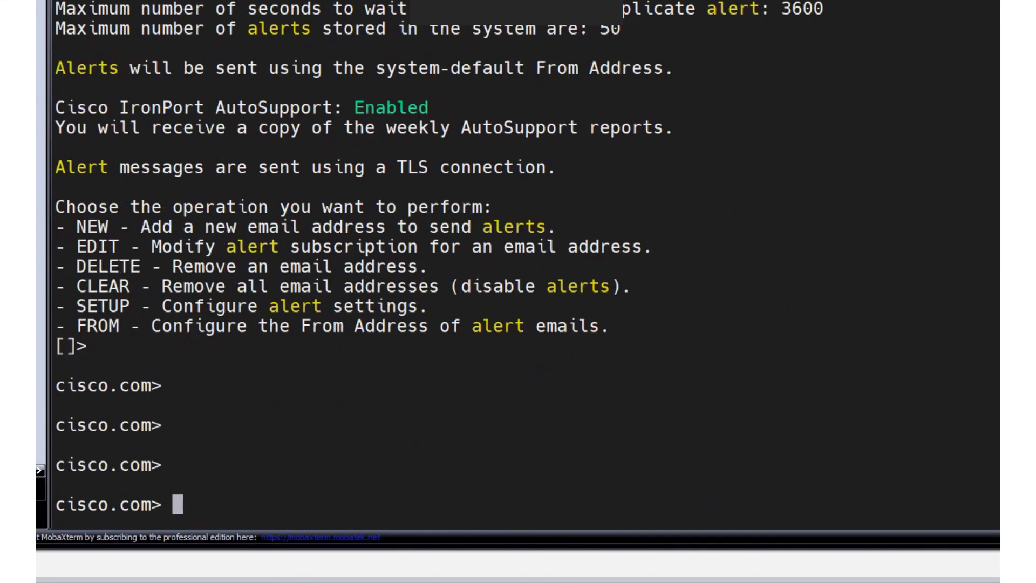
- Run displayalerts to list the stored syslog connection-refused alerts, then return to the prompt
{"action": "type", "text": "dis"}
{"action": "key", "text": "Tab"}
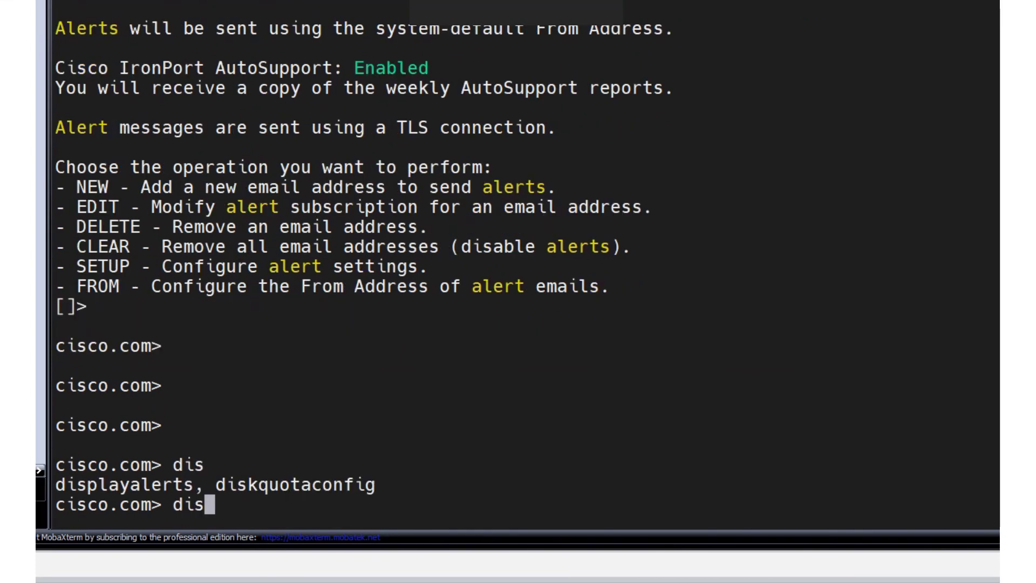
{"action": "type", "text": "p"}
{"action": "key", "text": "Tab"}
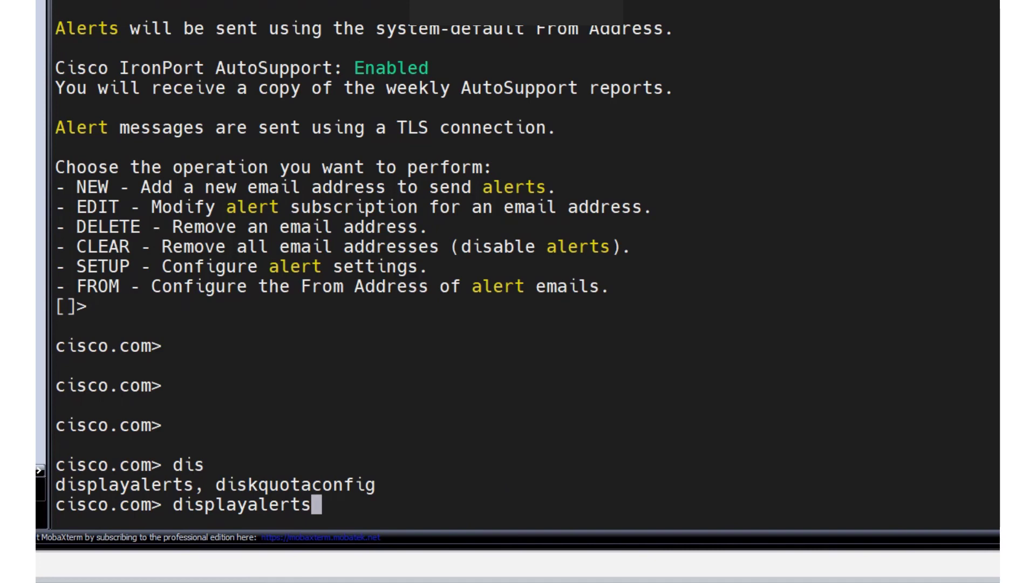
{"action": "key", "text": "Return"}
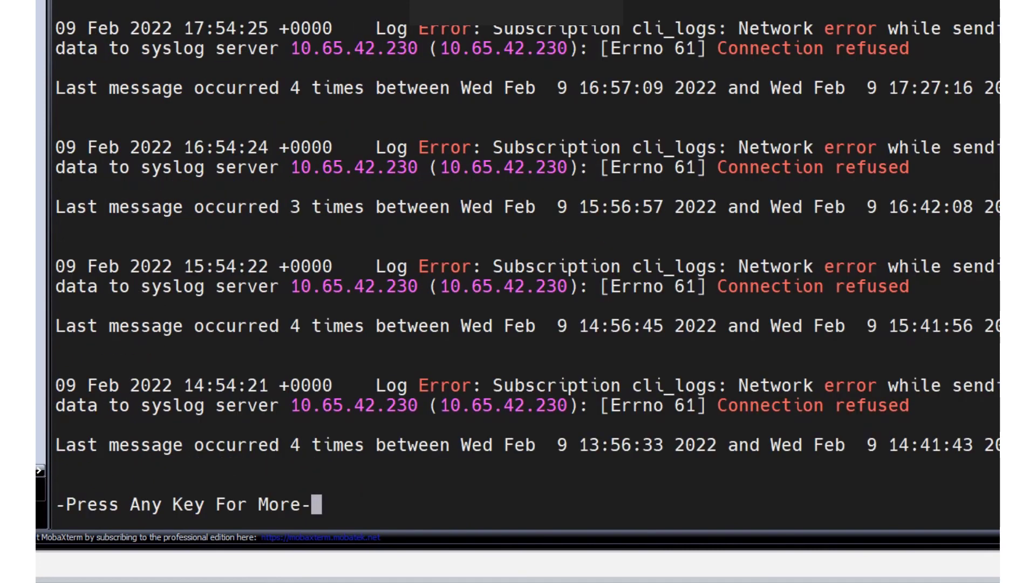
{"action": "key", "text": "Return"}
{"action": "key", "text": "Return"}
{"action": "key", "text": "Return"}
{"action": "key", "text": "Return"}
{"action": "key", "text": "Return"}
{"action": "key", "text": "Return"}
{"action": "key", "text": "Return"}
{"action": "key", "text": "Return"}
{"action": "key", "text": "Return"}
{"action": "key", "text": "Return"}
{"action": "key", "text": "Return"}
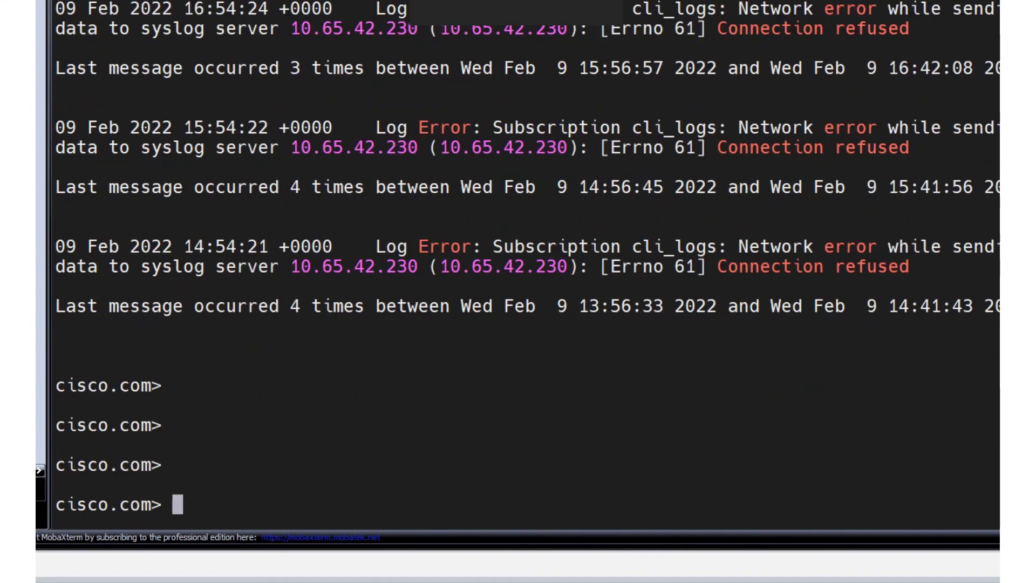
{"action": "key", "text": "Return"}
{"action": "key", "text": "Return"}
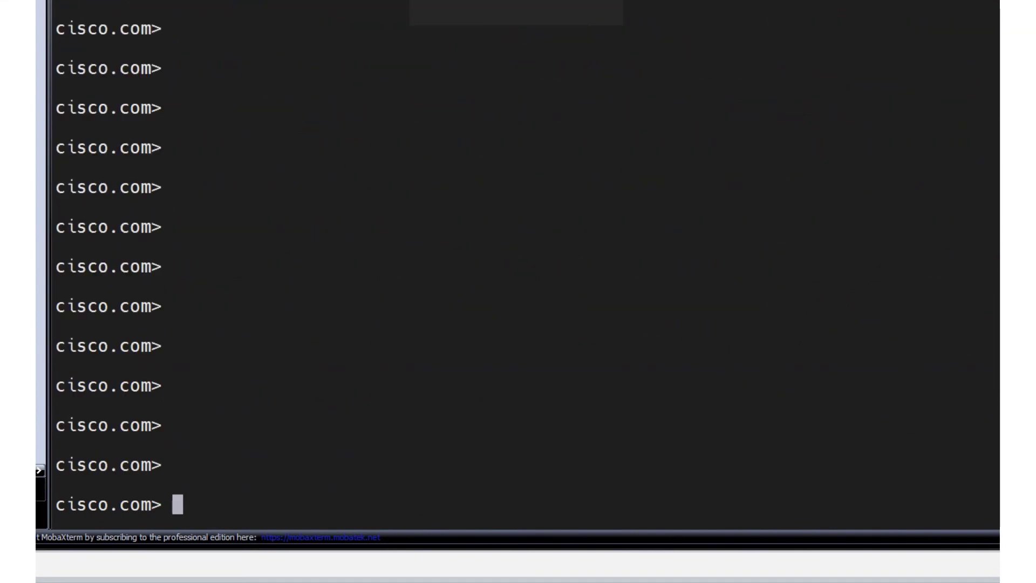
- Tab-complete displayalerts again at the cisco.com prompt without running it
{"action": "type", "text": "dis"}
{"action": "key", "text": "Tab"}
{"action": "type", "text": "p"}
{"action": "key", "text": "Tab"}
- Highlight the typed displayalerts command at the MobaXterm prompt
{"action": "left_click_drag", "start_coordinate": [335, 504], "coordinate": [173, 504]}
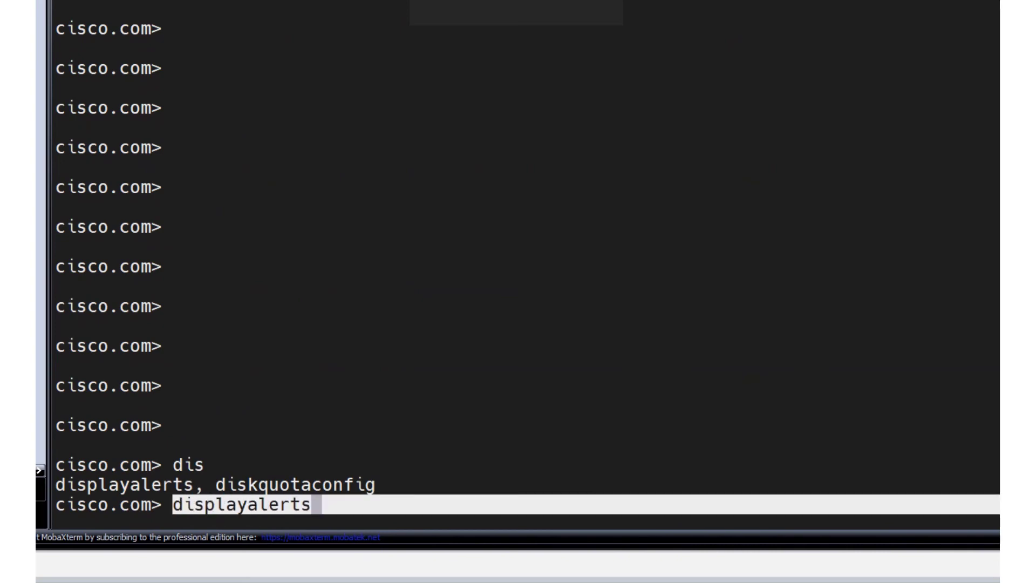